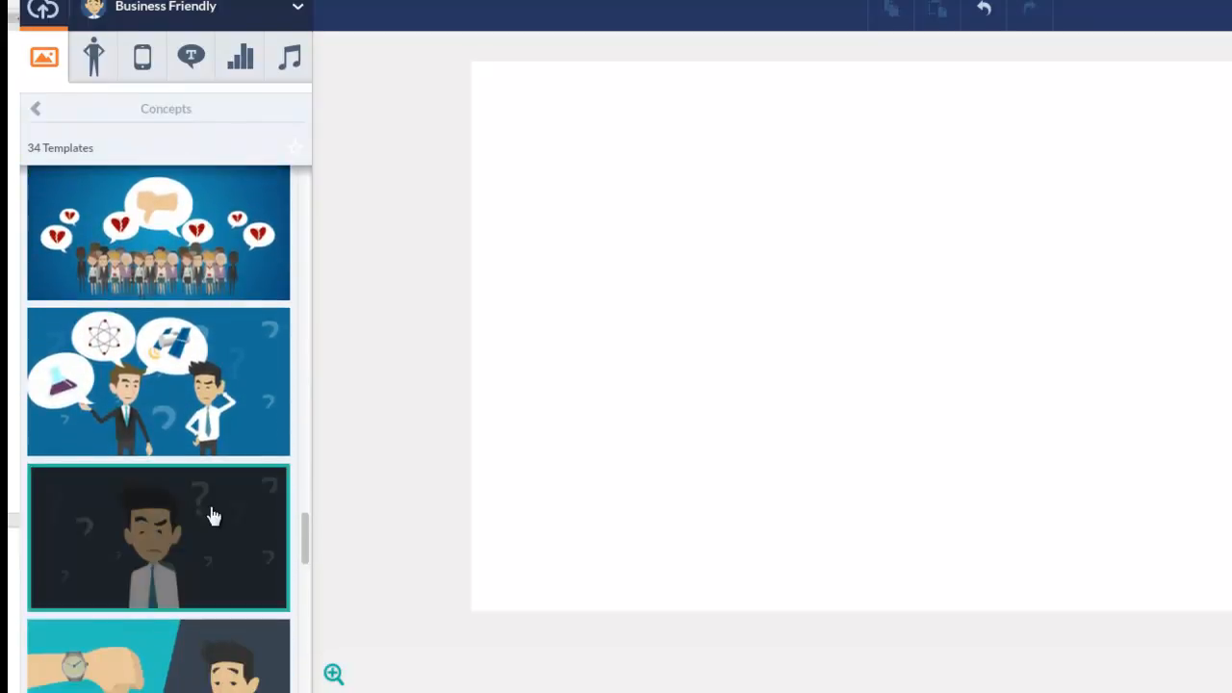
- Add the Concepts template of the confused man in a white shirt surrounded by question marks to the empty scene
{"action": "left_click_drag", "start_coordinate": [251, 496], "coordinate": [828, 355]}
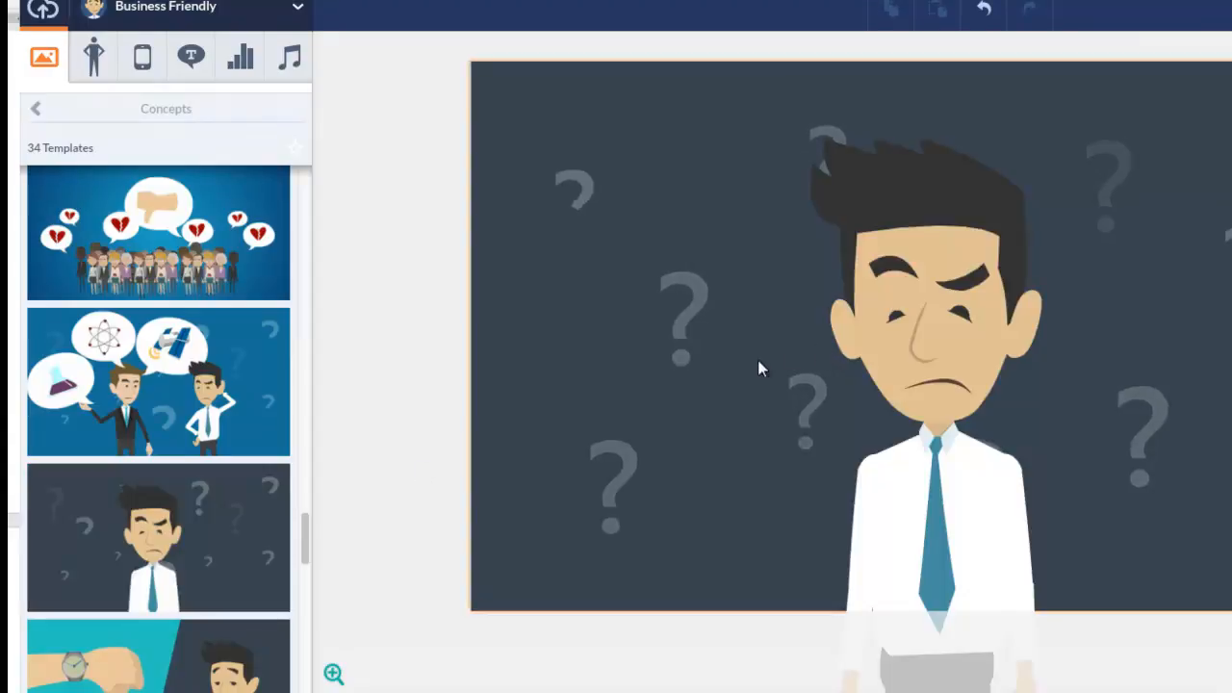
{"action": "left_click", "coordinate": [888, 587]}
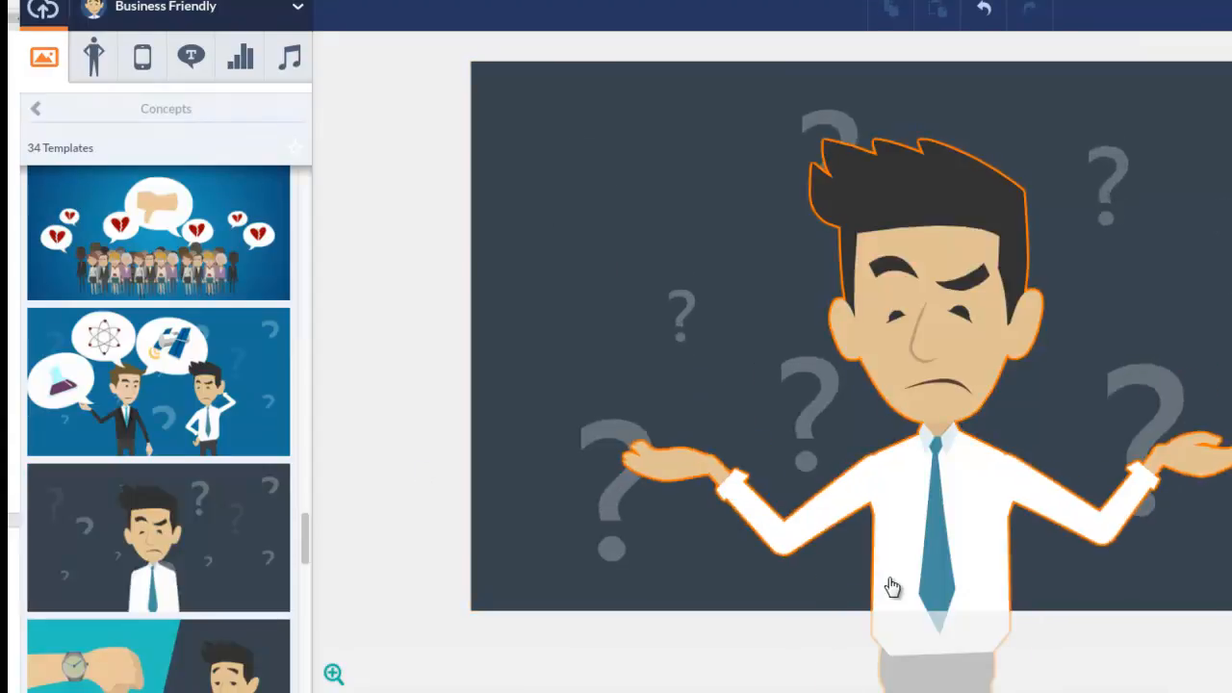
{"action": "left_click", "coordinate": [574, 626]}
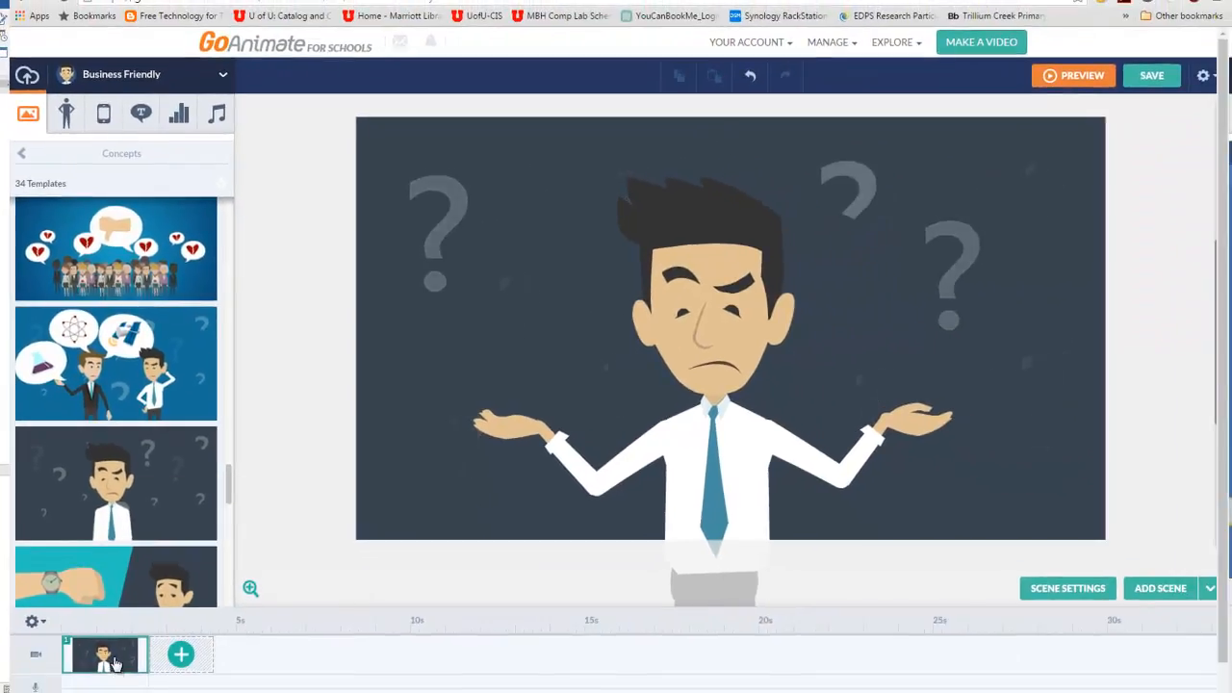
- Copy the first scene in the timeline and bring up its scene options again
{"action": "right_click", "coordinate": [114, 660]}
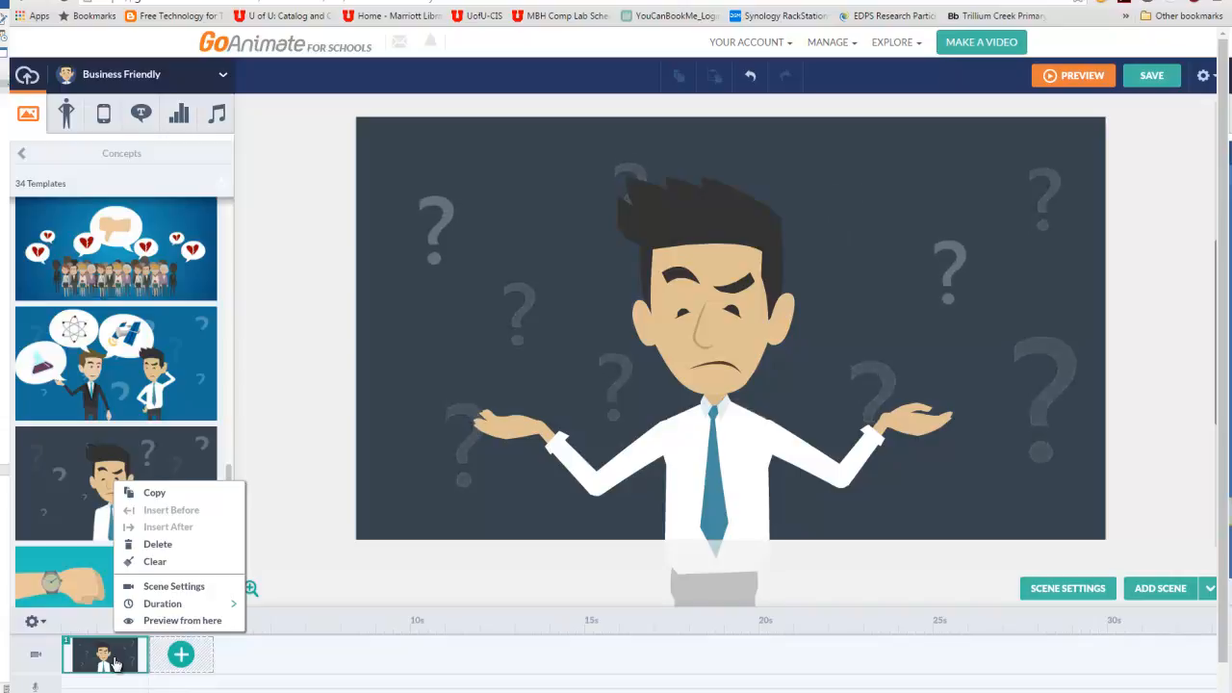
{"action": "left_click", "coordinate": [154, 494]}
{"action": "right_click", "coordinate": [111, 656]}
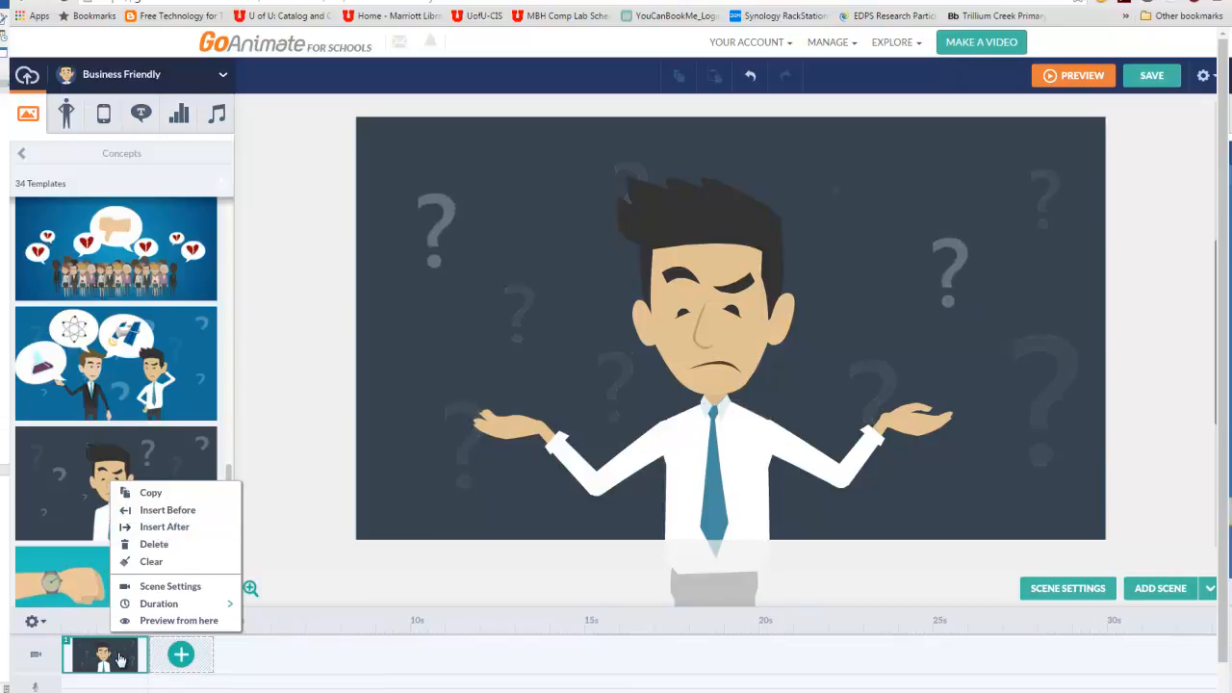
- Change the colour of the scene's question-mark backdrop to light blue
{"action": "left_click", "coordinate": [555, 308]}
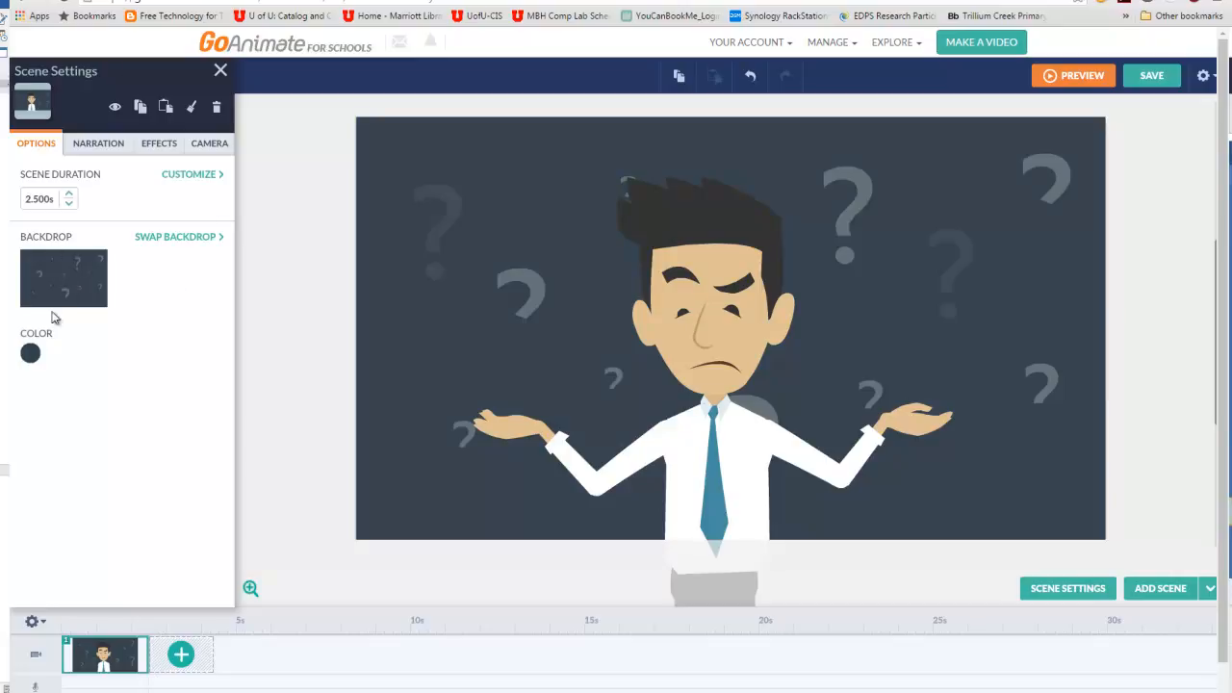
{"action": "left_click", "coordinate": [31, 354]}
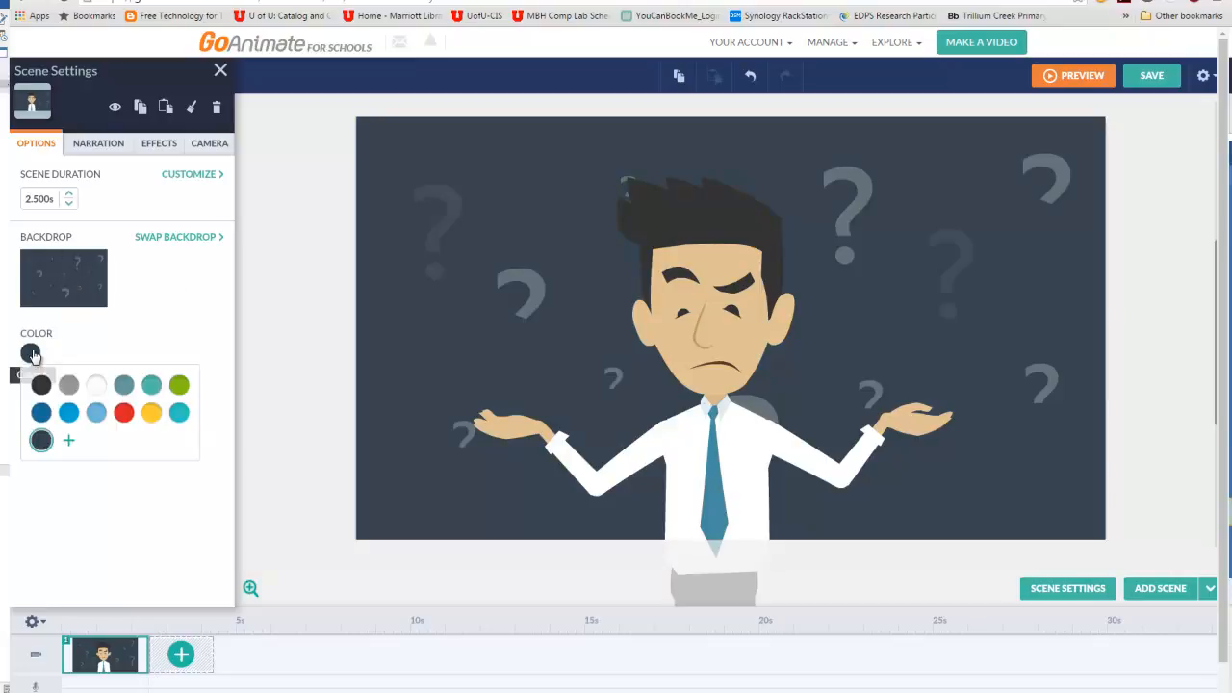
{"action": "left_click", "coordinate": [97, 414]}
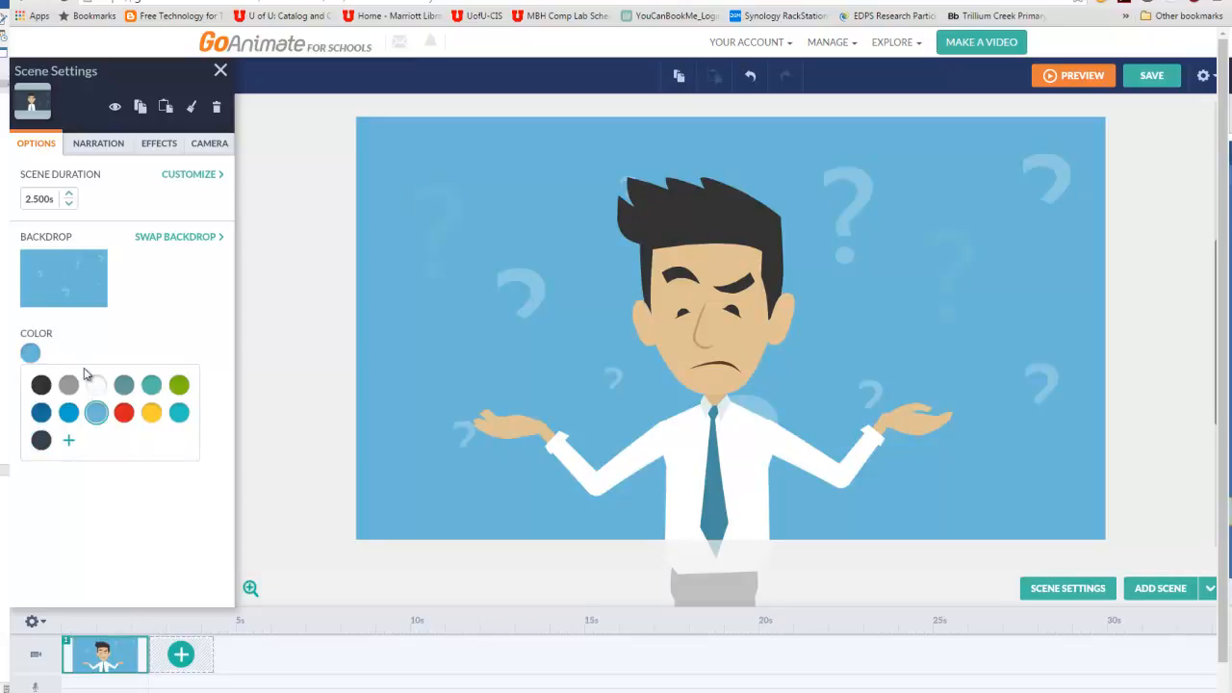
- Swap the man for the Casual character with dark bobbed hair and a red T-shirt
{"action": "left_click", "coordinate": [729, 283]}
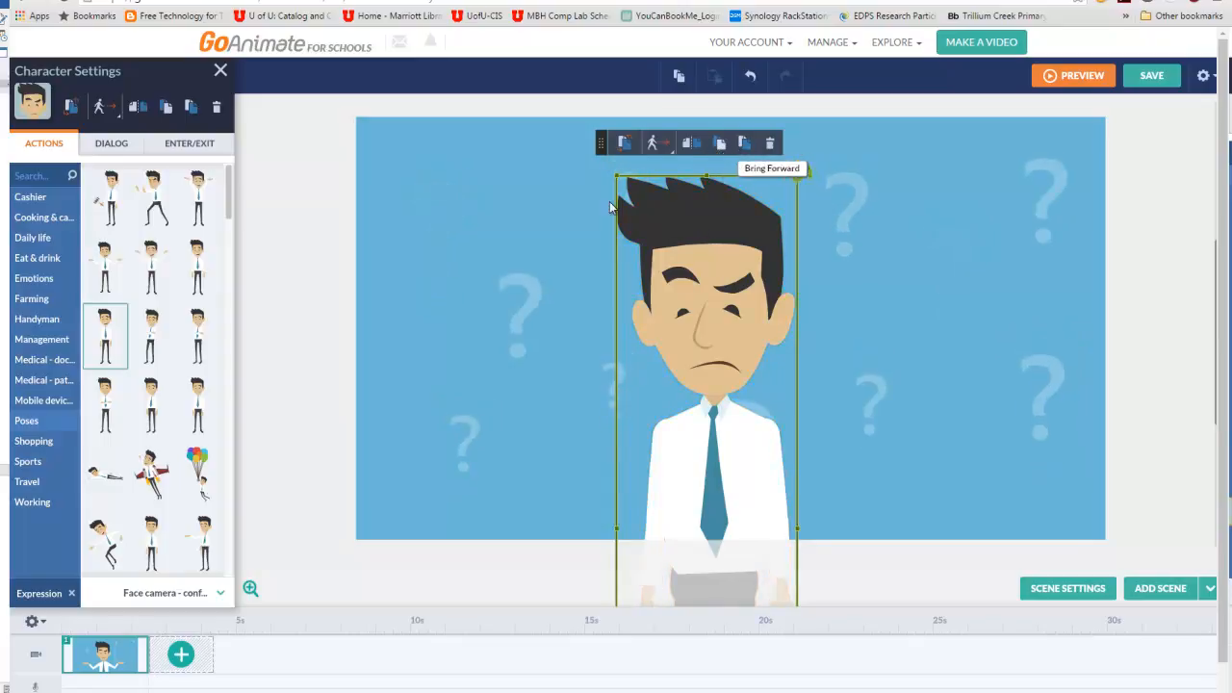
{"action": "left_click", "coordinate": [624, 144]}
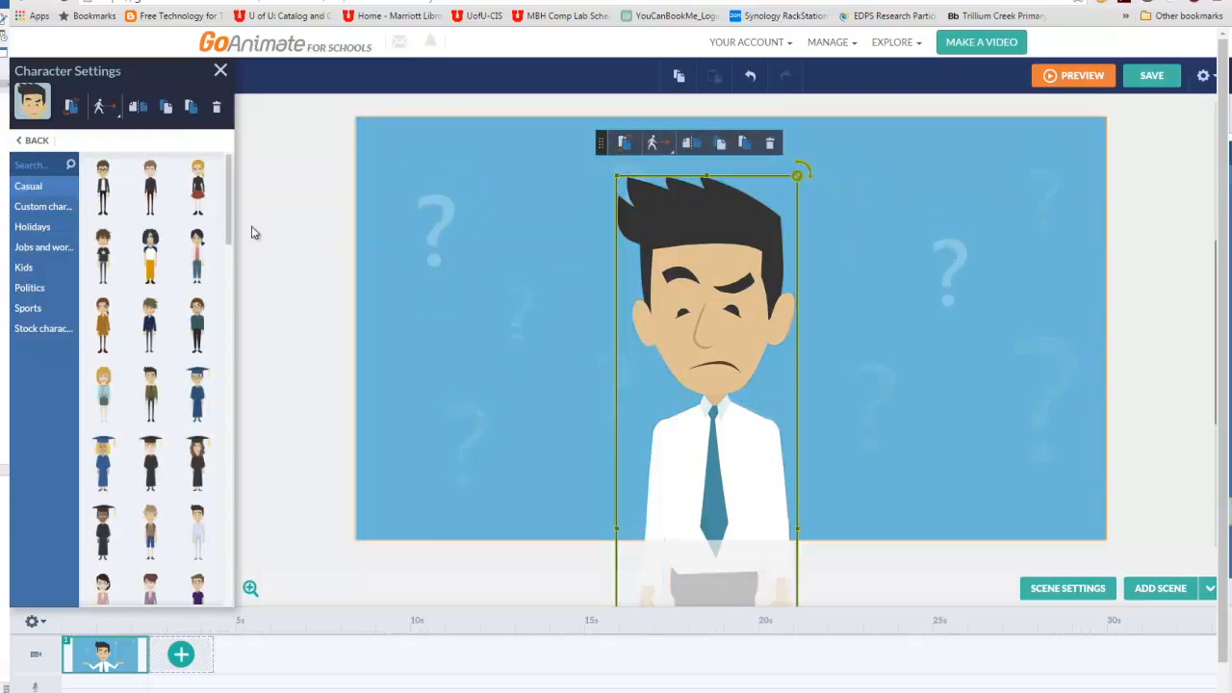
{"action": "left_click_drag", "start_coordinate": [233, 225], "coordinate": [231, 242]}
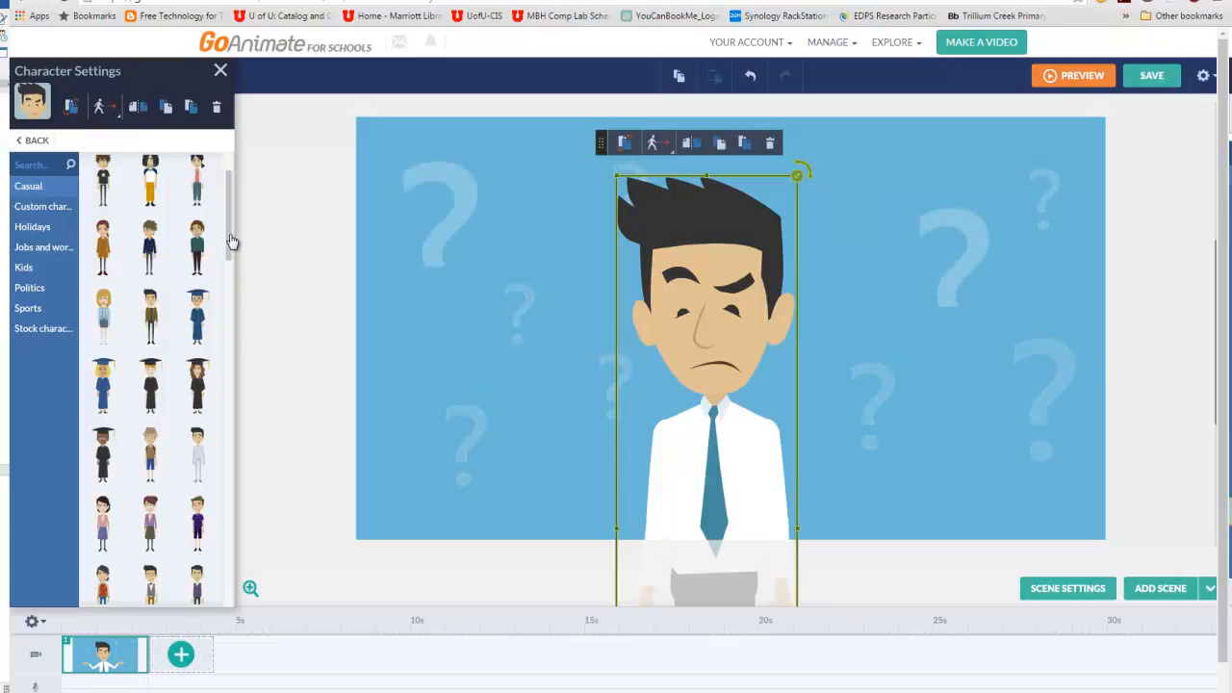
{"action": "scroll", "coordinate": [228, 255], "scroll_direction": "down", "scroll_amount": 1}
{"action": "left_click_drag", "start_coordinate": [228, 260], "coordinate": [227, 321]}
{"action": "left_click", "coordinate": [197, 288]}
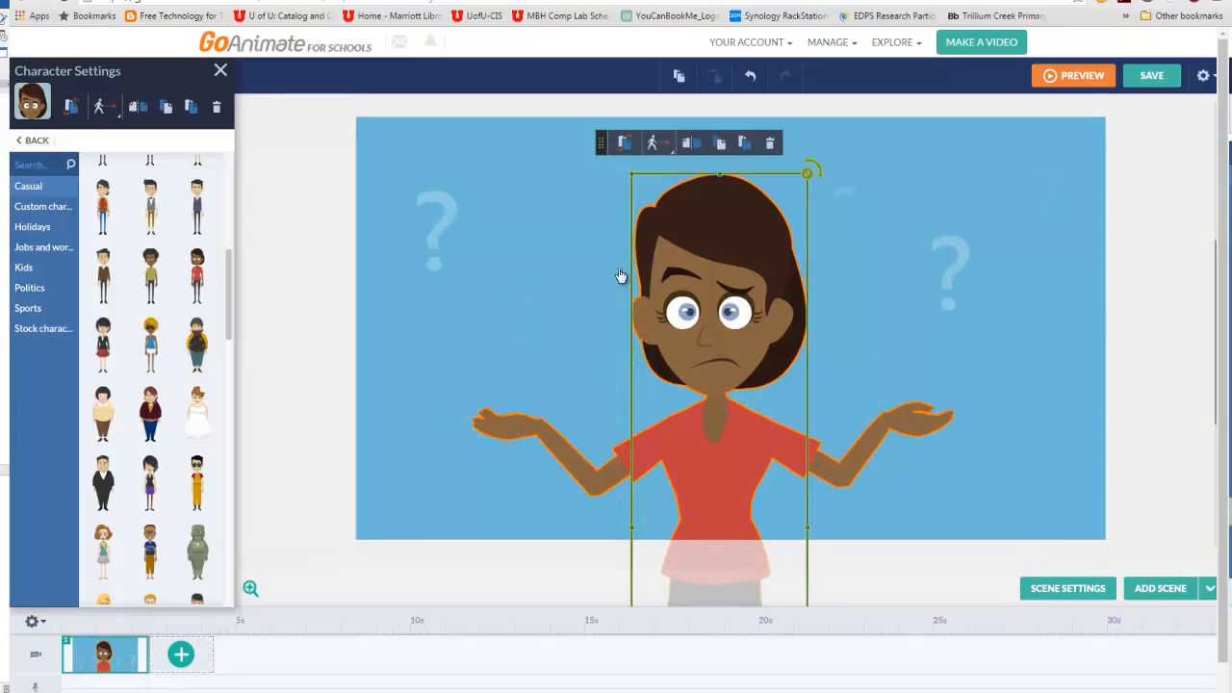
- Pose the woman with both arms raised high and set her expression to Face camera - neutral
{"action": "left_click", "coordinate": [37, 141]}
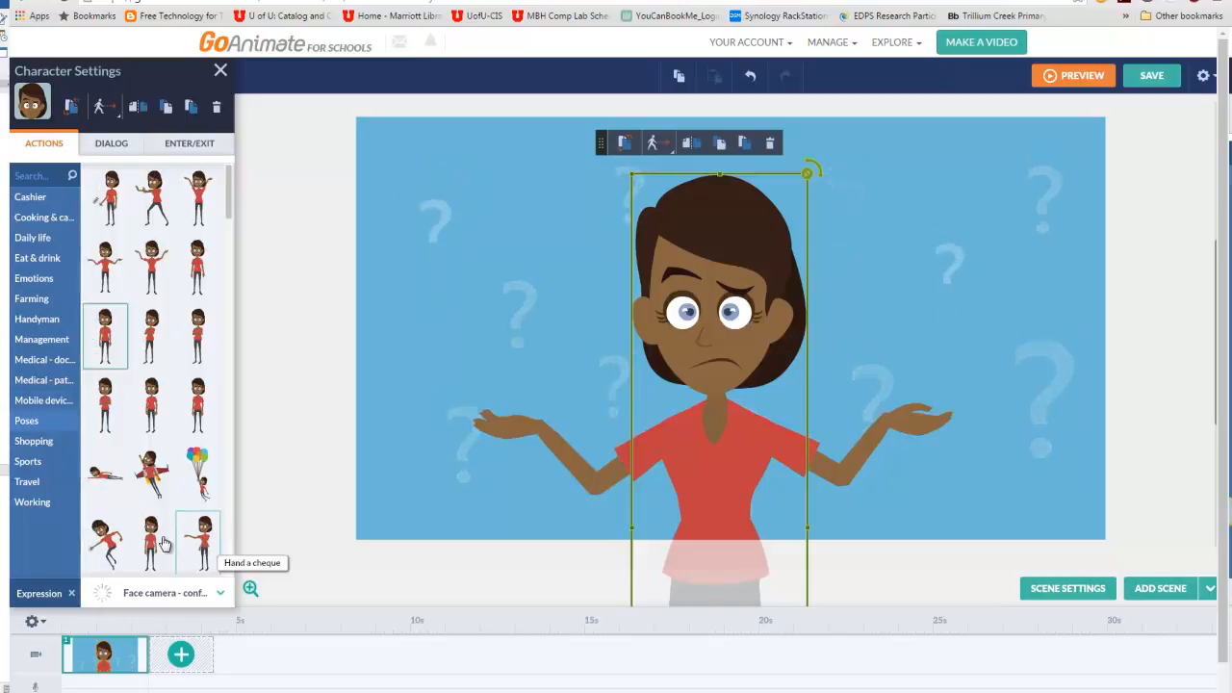
{"action": "left_click", "coordinate": [154, 408]}
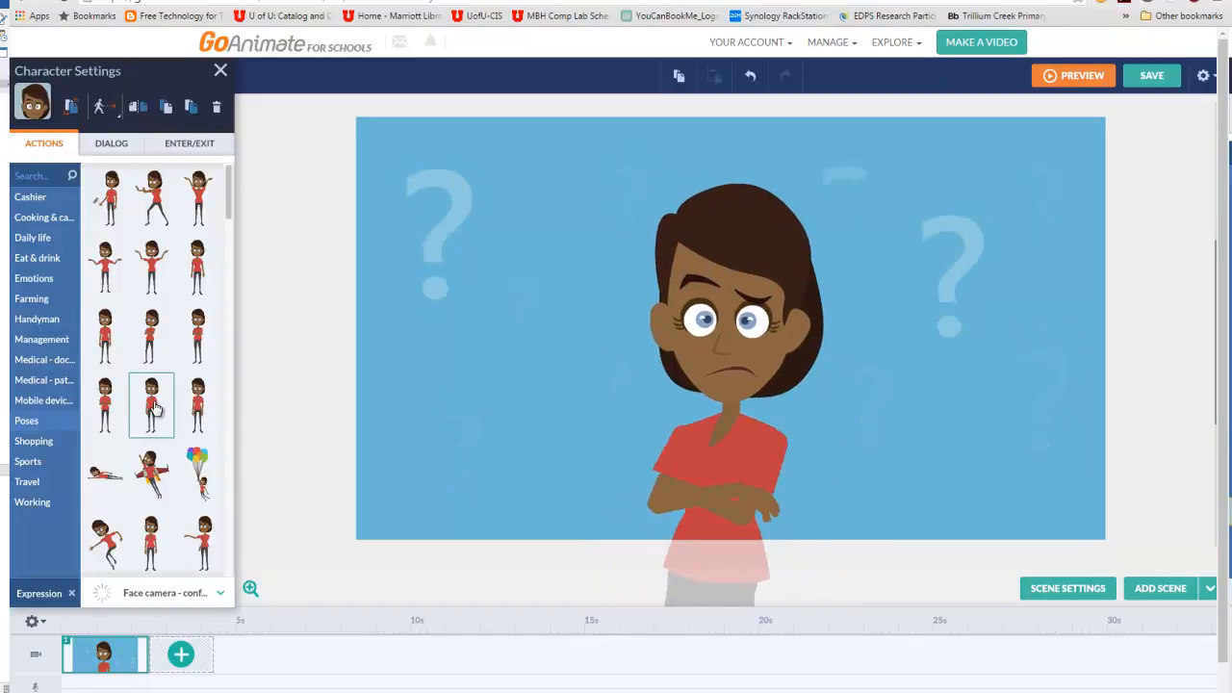
{"action": "left_click", "coordinate": [201, 211]}
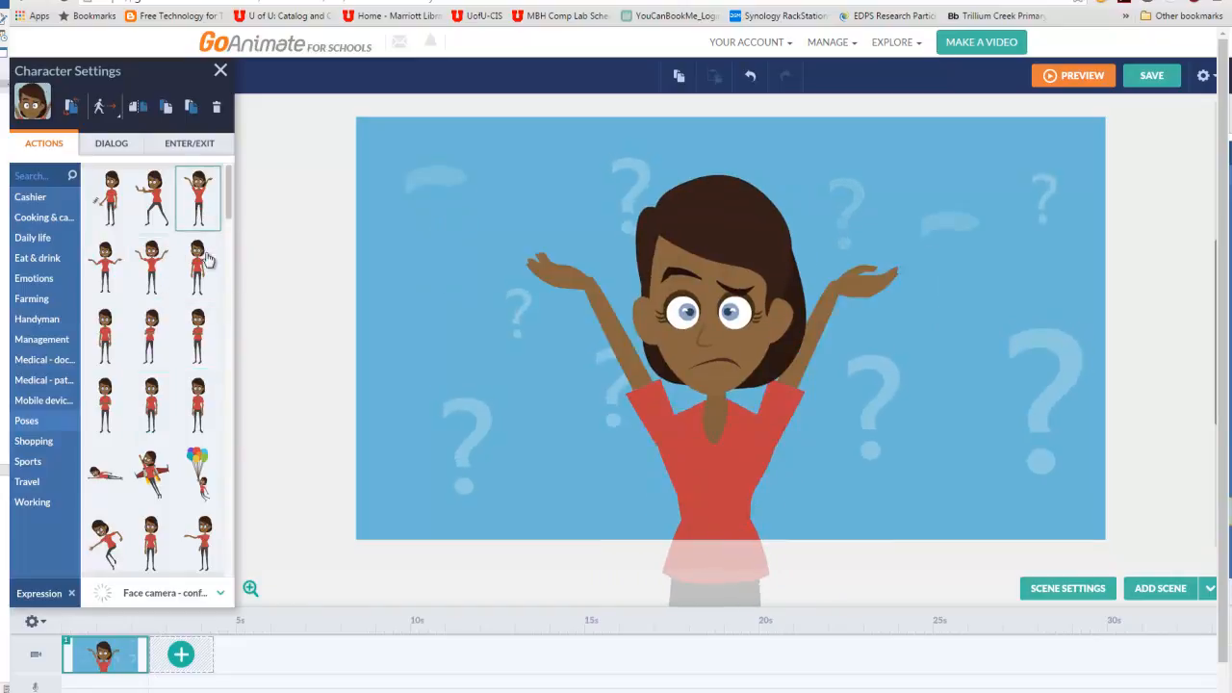
{"action": "left_click", "coordinate": [221, 593]}
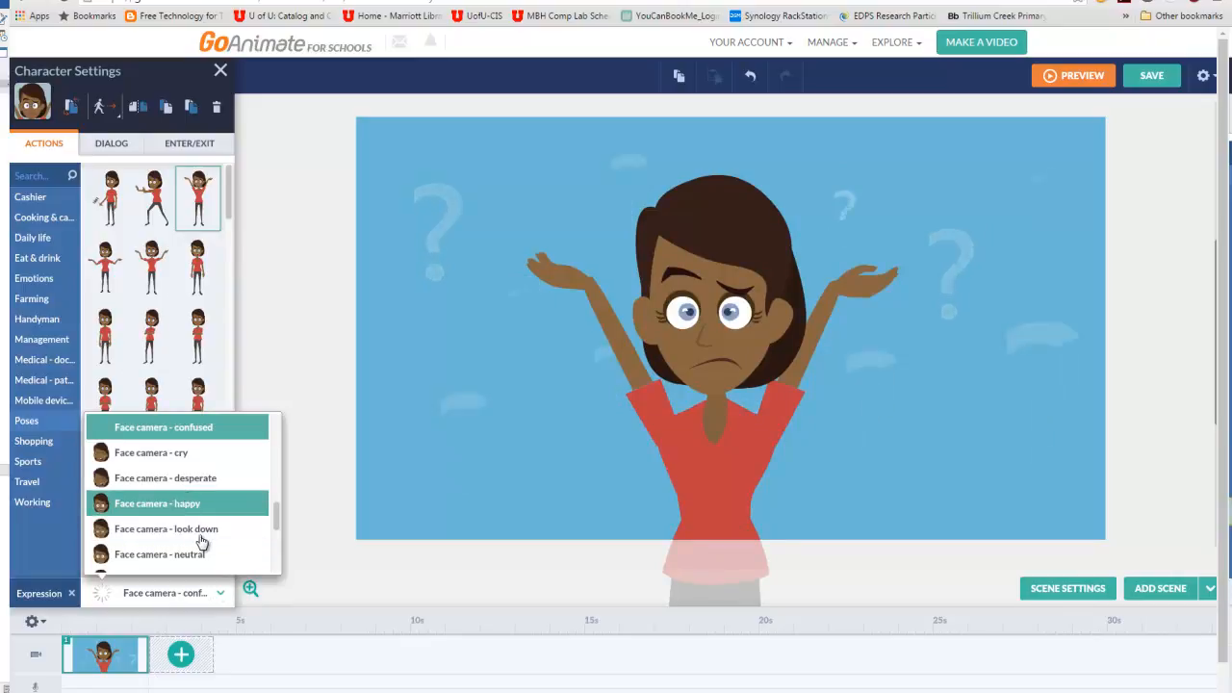
{"action": "left_click", "coordinate": [200, 556]}
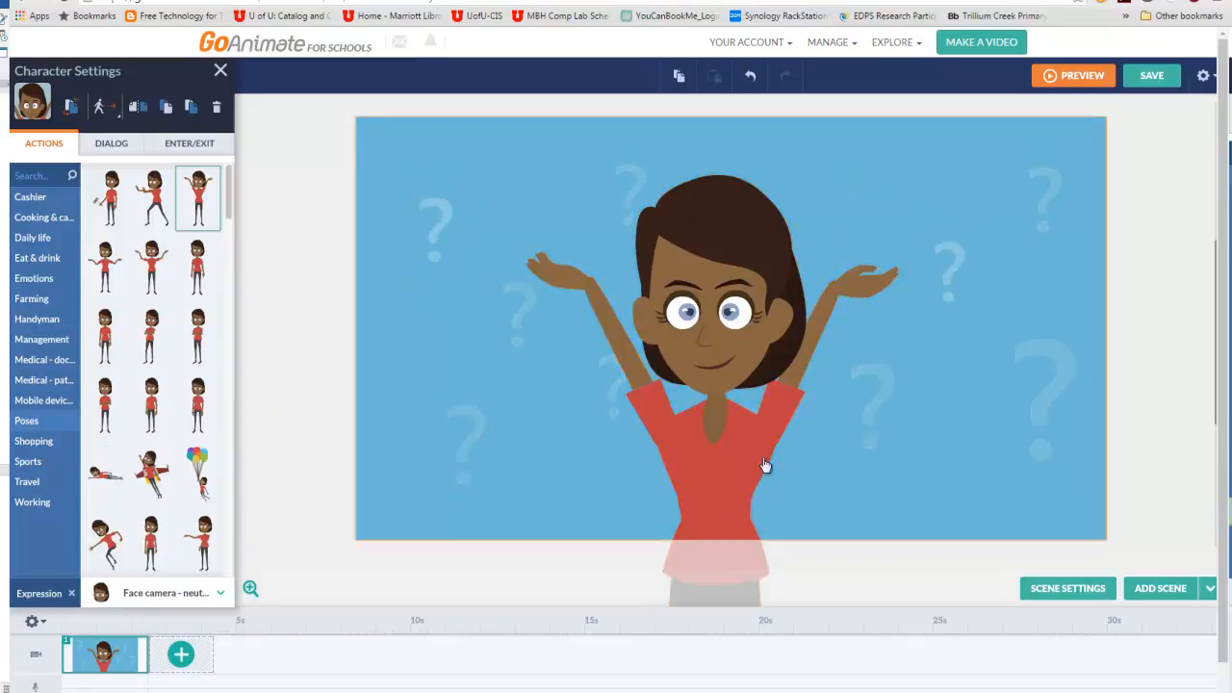
- Shrink the woman to about half size and stand her full-length on the left side of the scene
{"action": "left_click_drag", "start_coordinate": [717, 462], "coordinate": [606, 432]}
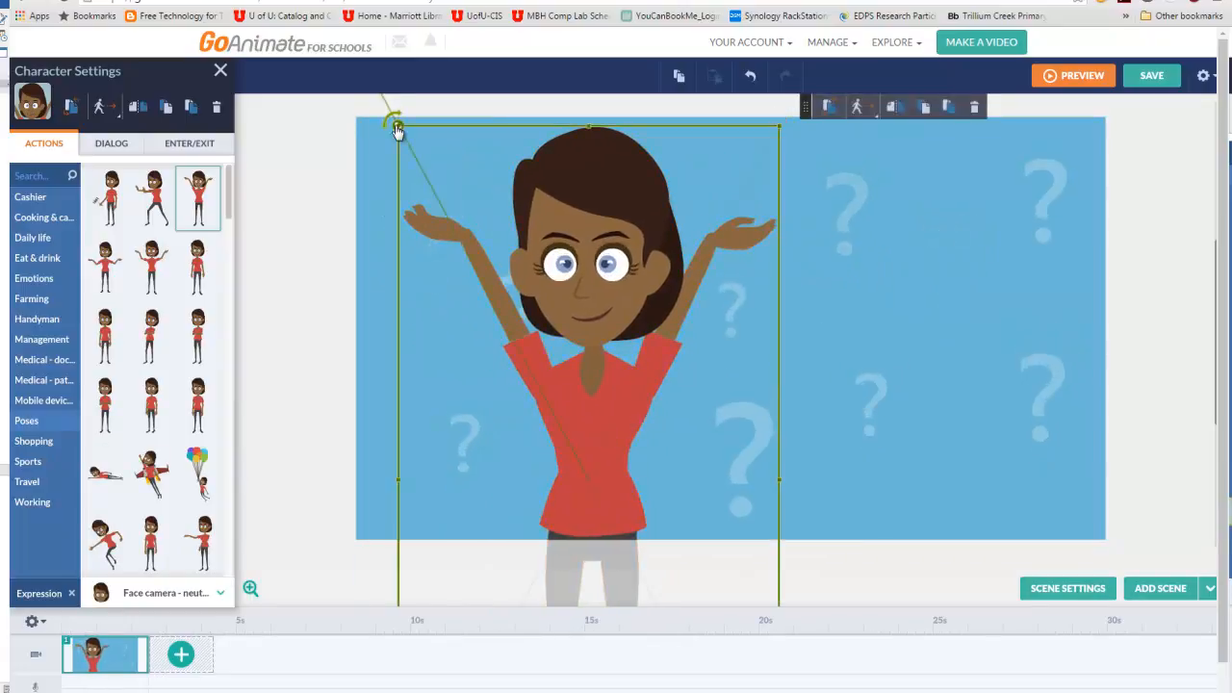
{"action": "left_click_drag", "start_coordinate": [414, 146], "coordinate": [511, 328]}
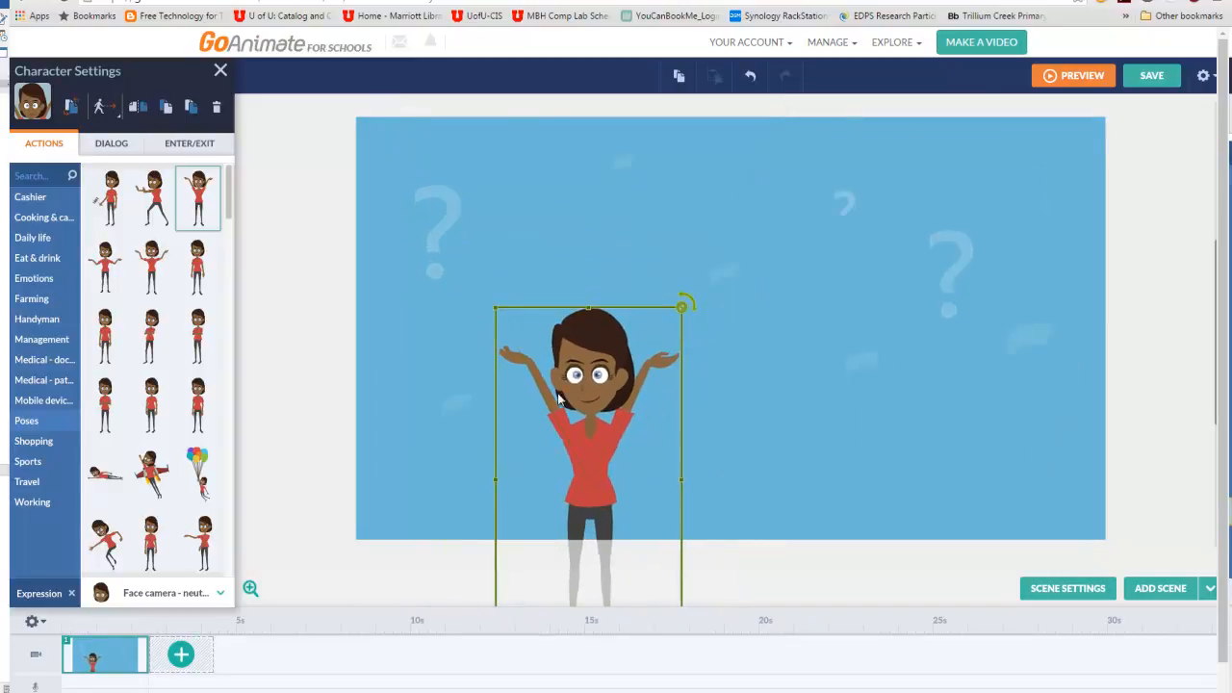
{"action": "left_click_drag", "start_coordinate": [552, 371], "coordinate": [458, 196]}
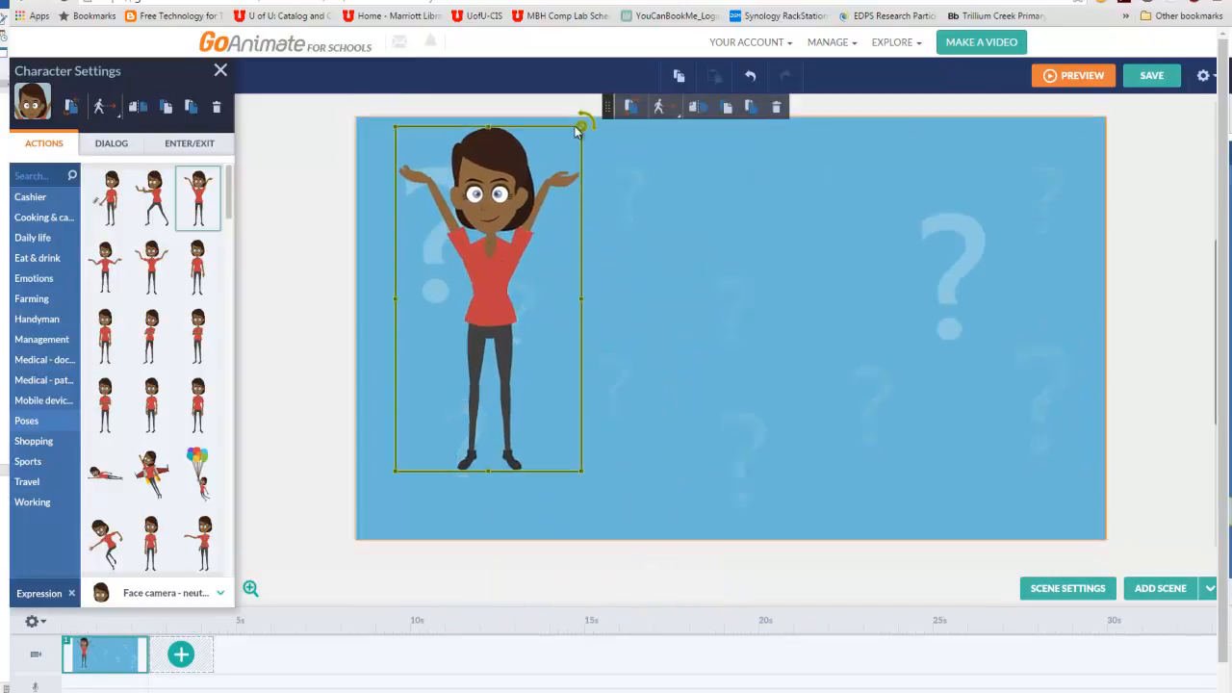
{"action": "left_click_drag", "start_coordinate": [593, 122], "coordinate": [569, 154]}
{"action": "left_click_drag", "start_coordinate": [511, 275], "coordinate": [511, 322]}
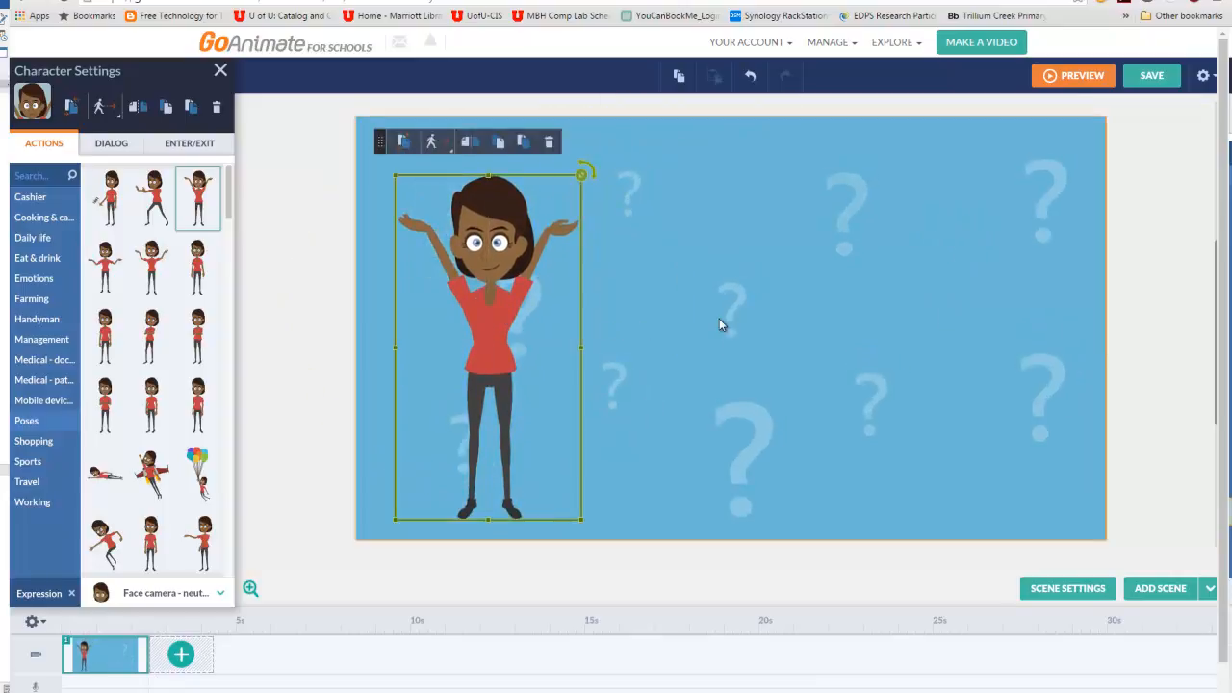
{"action": "left_click", "coordinate": [722, 325]}
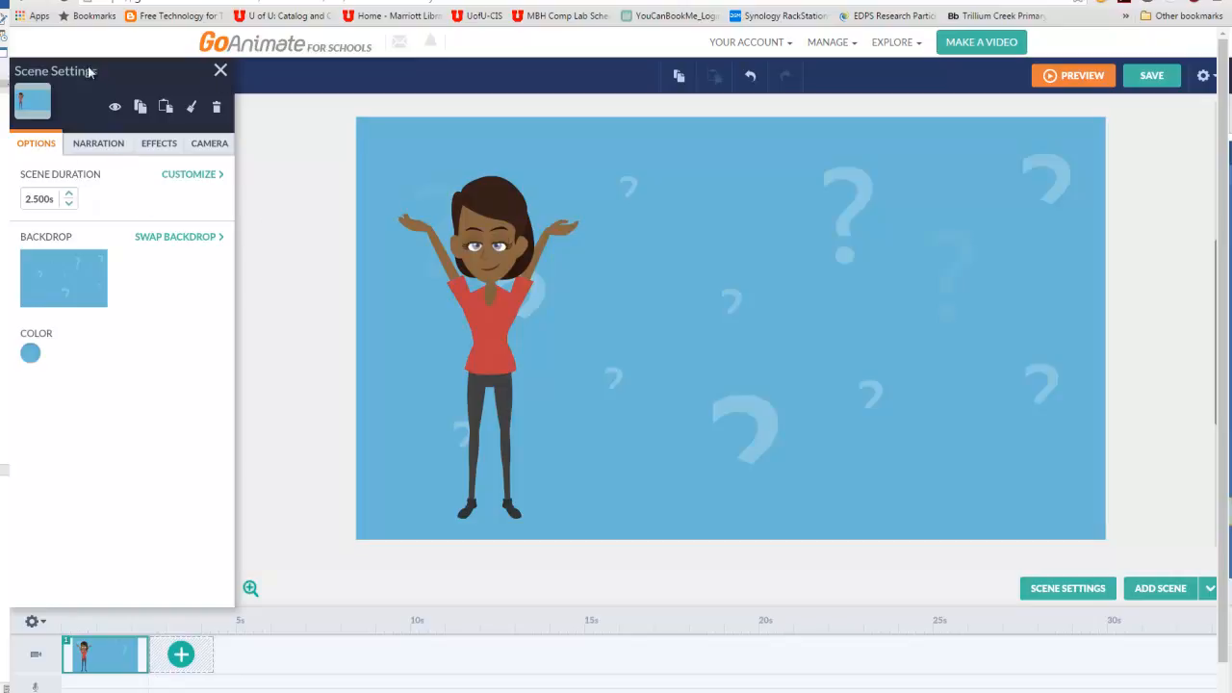
{"action": "left_click", "coordinate": [221, 72]}
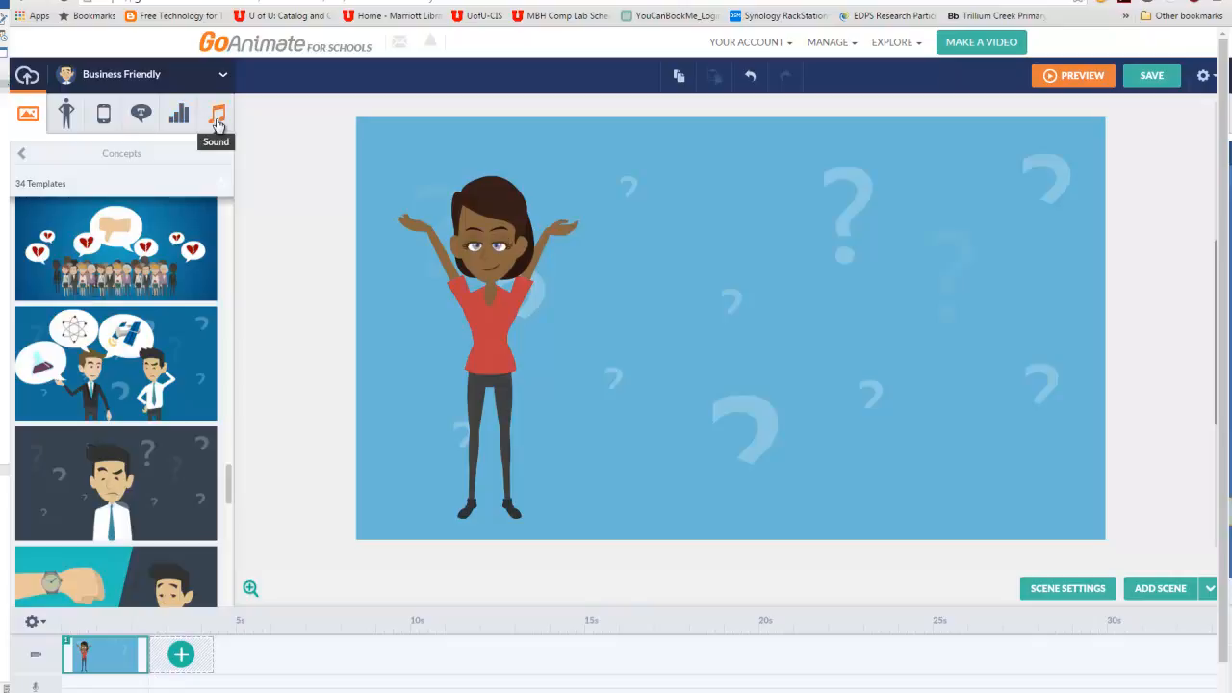
- Search the props library for "plant" and add the cluster of three evergreen trees to the scene
{"action": "left_click", "coordinate": [104, 117]}
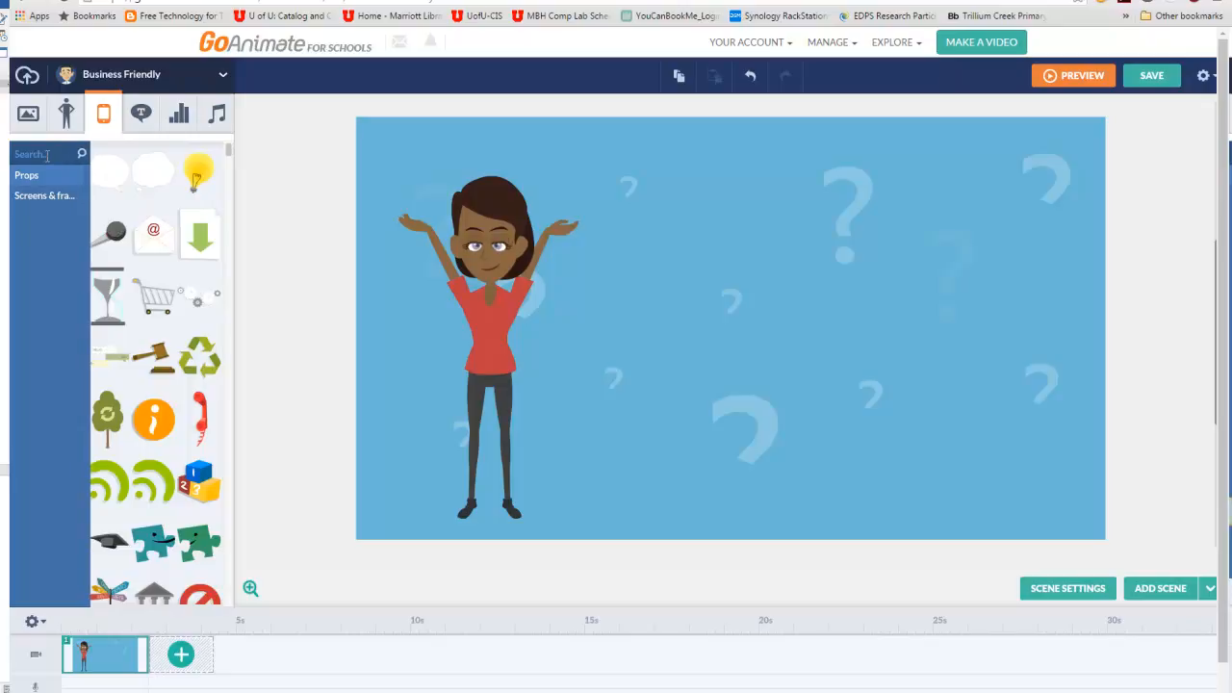
{"action": "left_click_drag", "start_coordinate": [229, 157], "coordinate": [229, 187]}
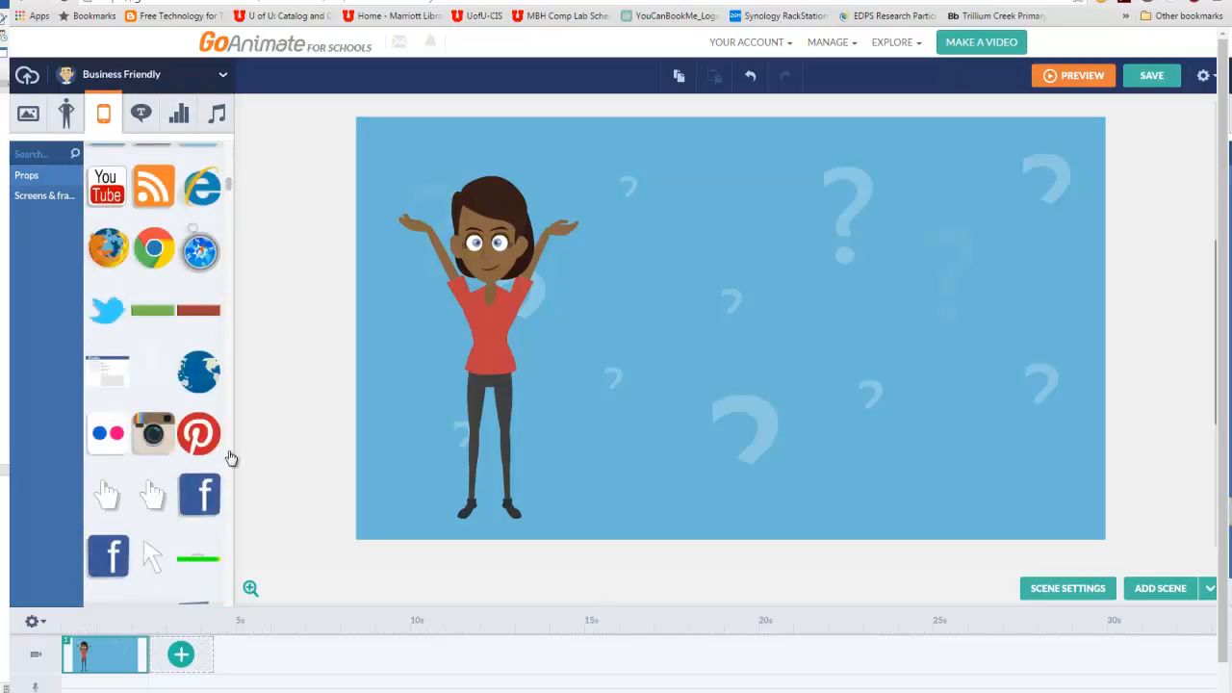
{"action": "left_click", "coordinate": [230, 452]}
{"action": "left_click", "coordinate": [230, 458]}
{"action": "left_click", "coordinate": [35, 151]}
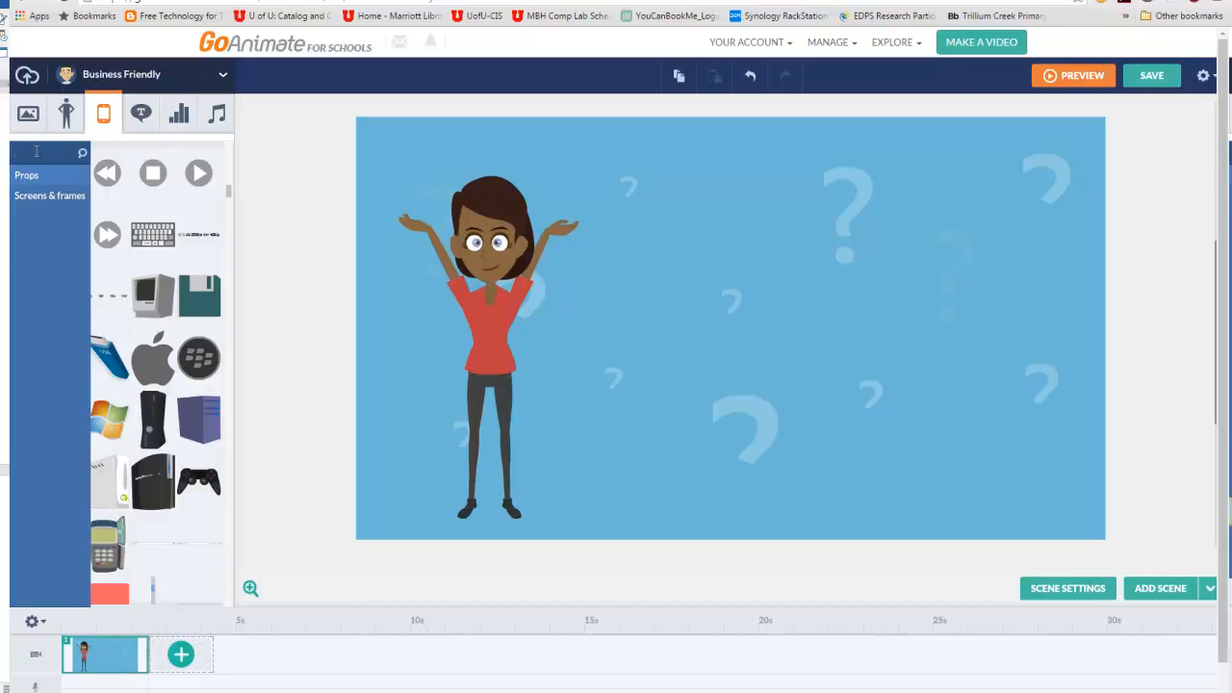
{"action": "type", "text": "plant"}
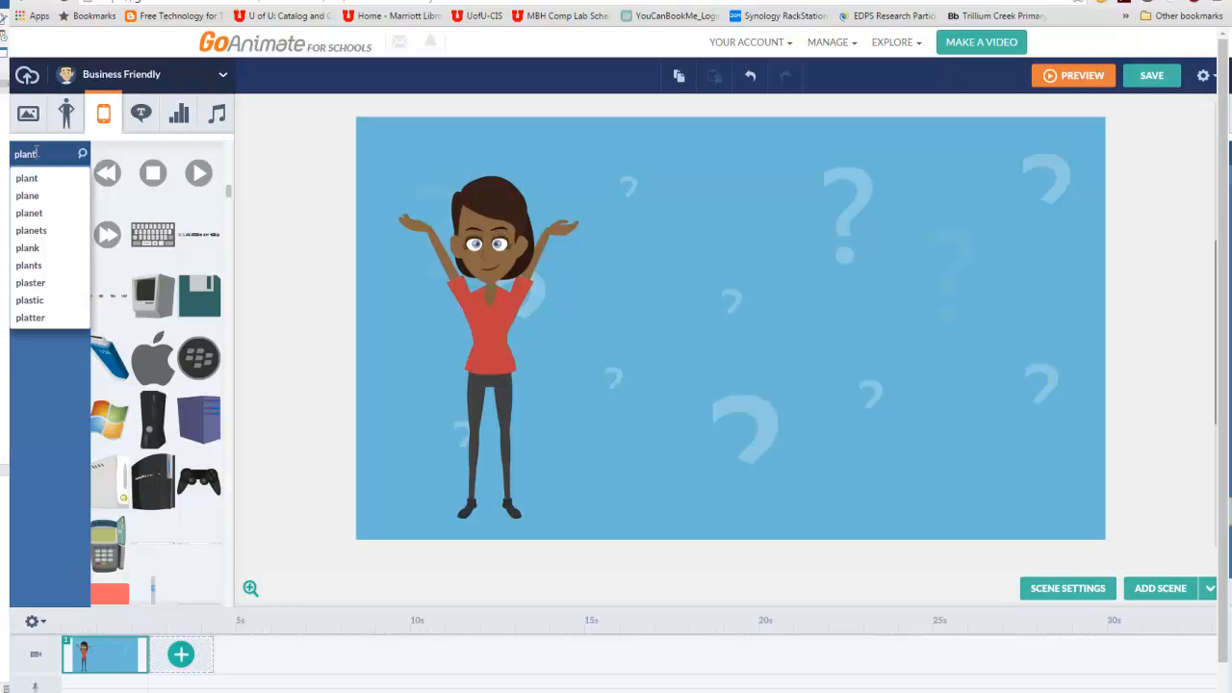
{"action": "left_click", "coordinate": [60, 178]}
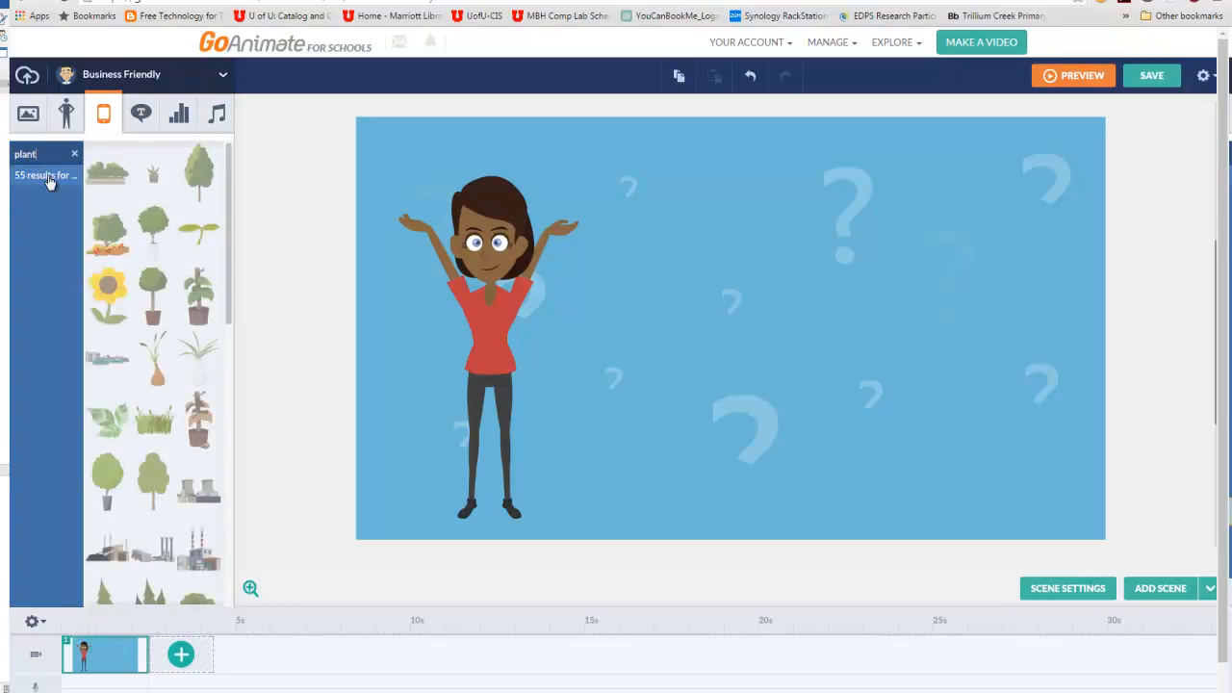
{"action": "left_click_drag", "start_coordinate": [231, 213], "coordinate": [236, 318]}
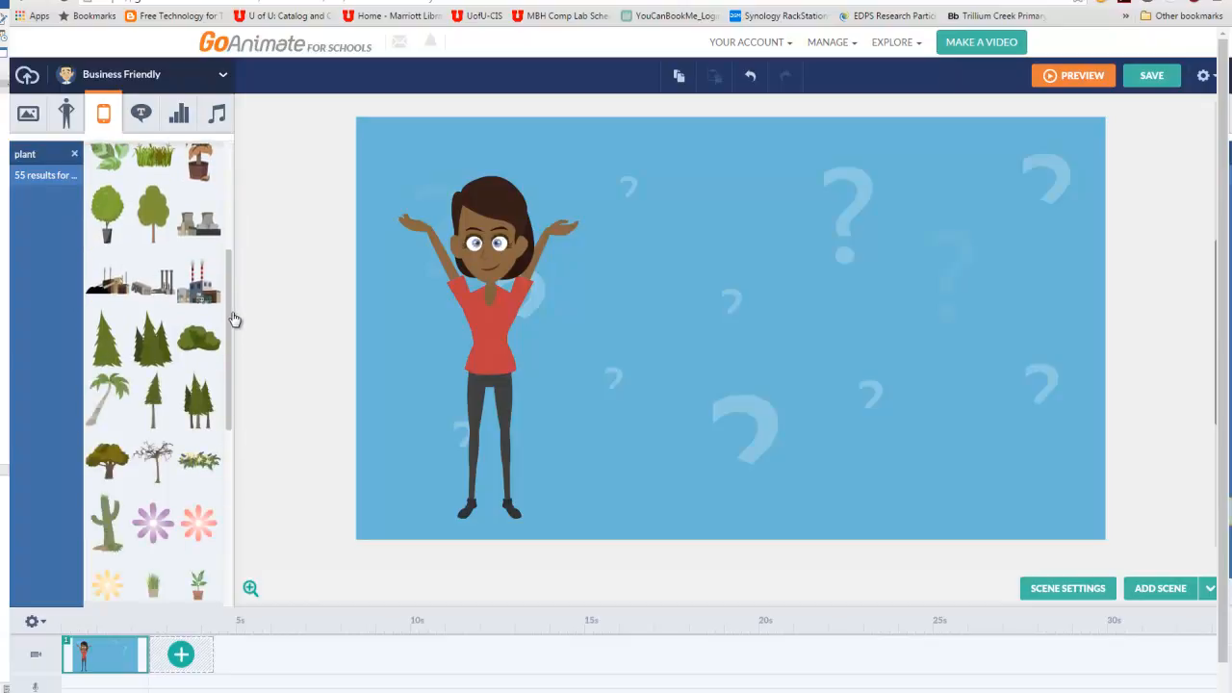
{"action": "left_click", "coordinate": [152, 338]}
- Move the evergreen trees to the right side of the scene and enlarge them to nearly the scene's full height
{"action": "left_click_drag", "start_coordinate": [770, 377], "coordinate": [970, 290]}
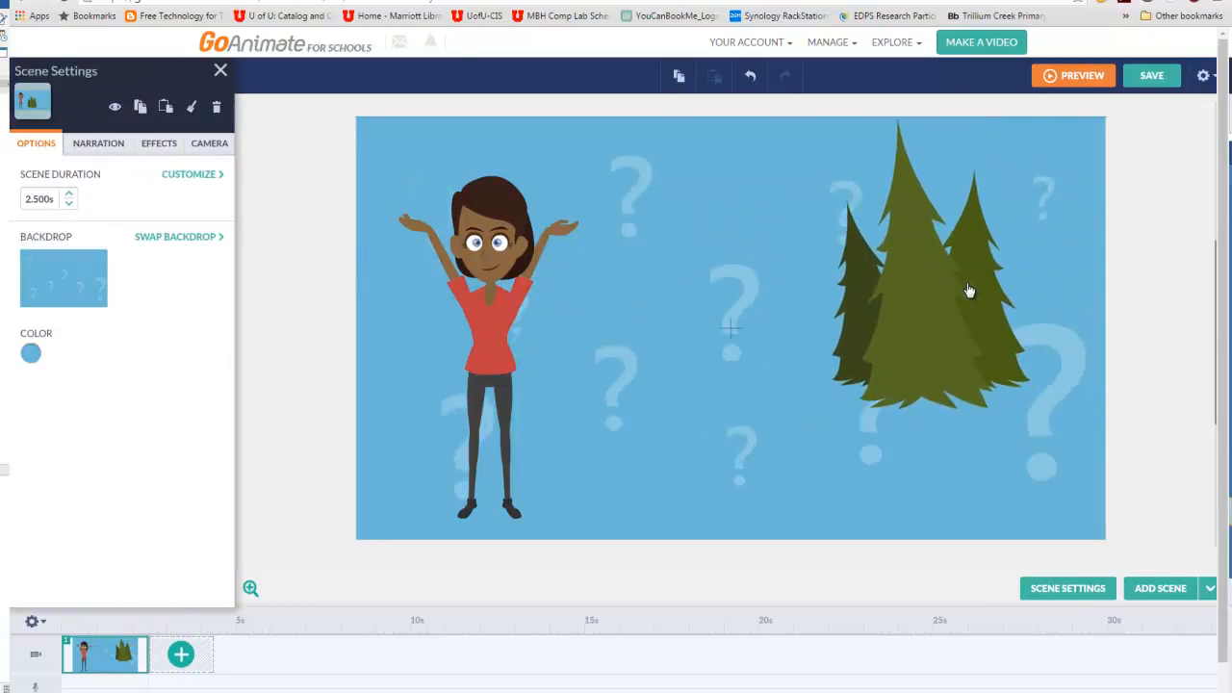
{"action": "left_click_drag", "start_coordinate": [1034, 409], "coordinate": [1071, 472]}
{"action": "left_click_drag", "start_coordinate": [976, 390], "coordinate": [978, 416]}
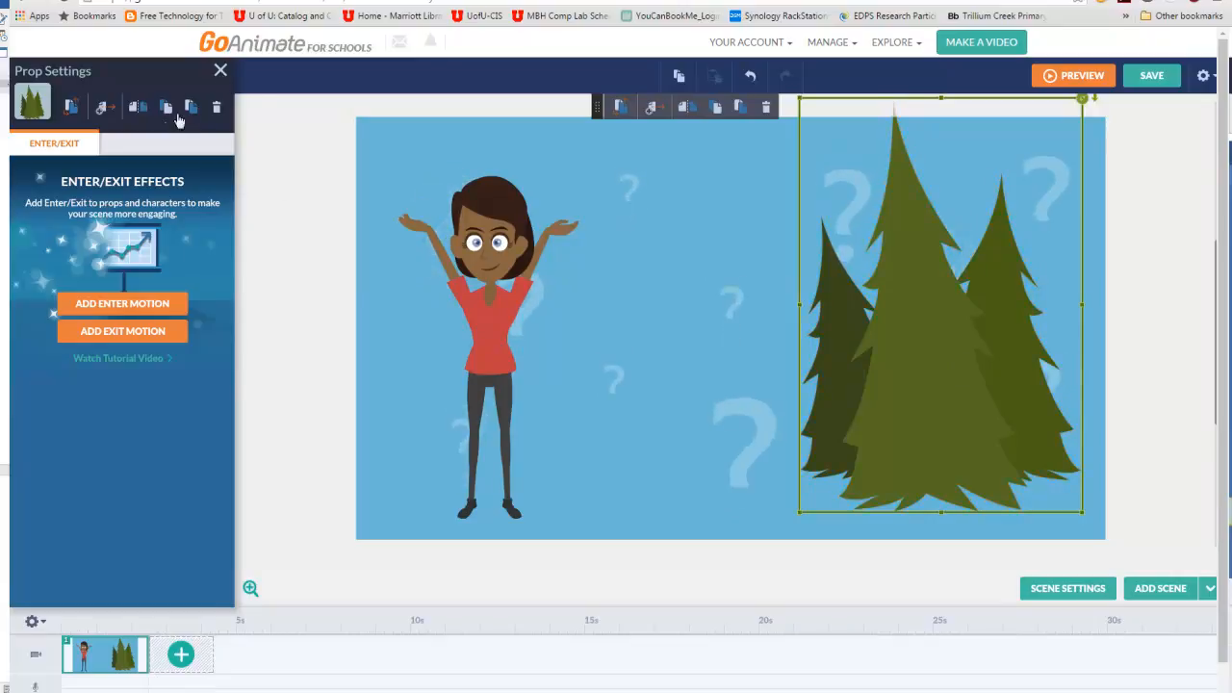
- Search the props library for "cat" and add the black Cat - Running prop to the scene
{"action": "left_click", "coordinate": [221, 70]}
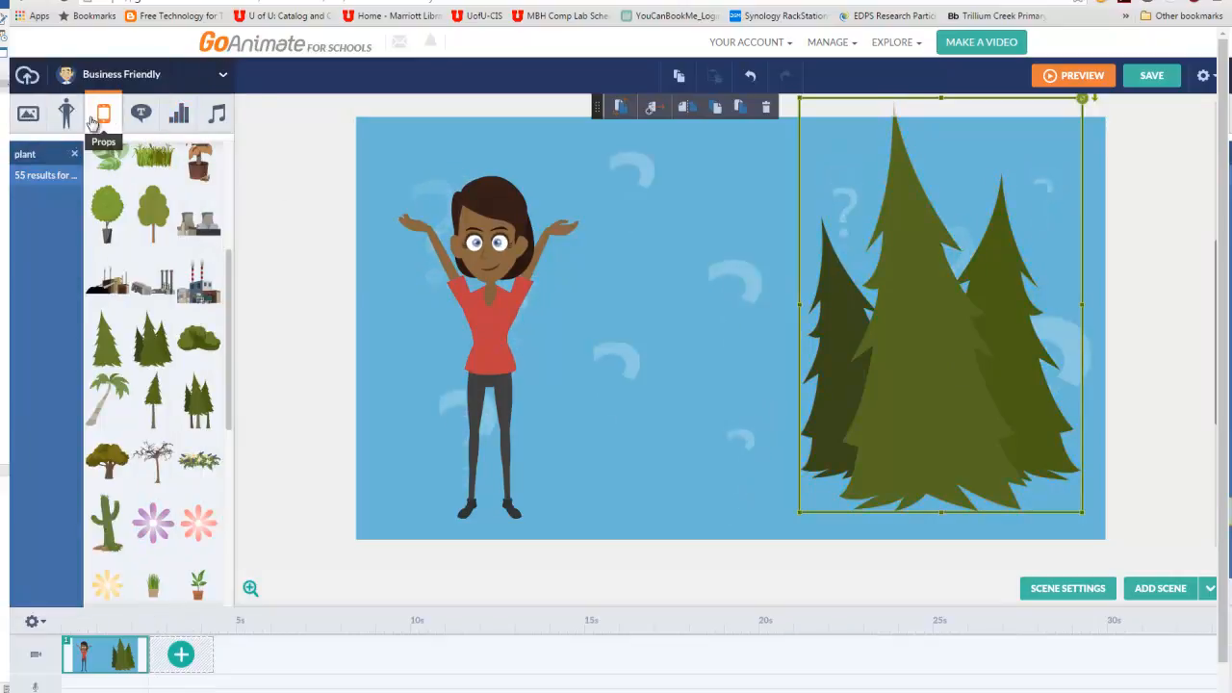
{"action": "double_click", "coordinate": [26, 154]}
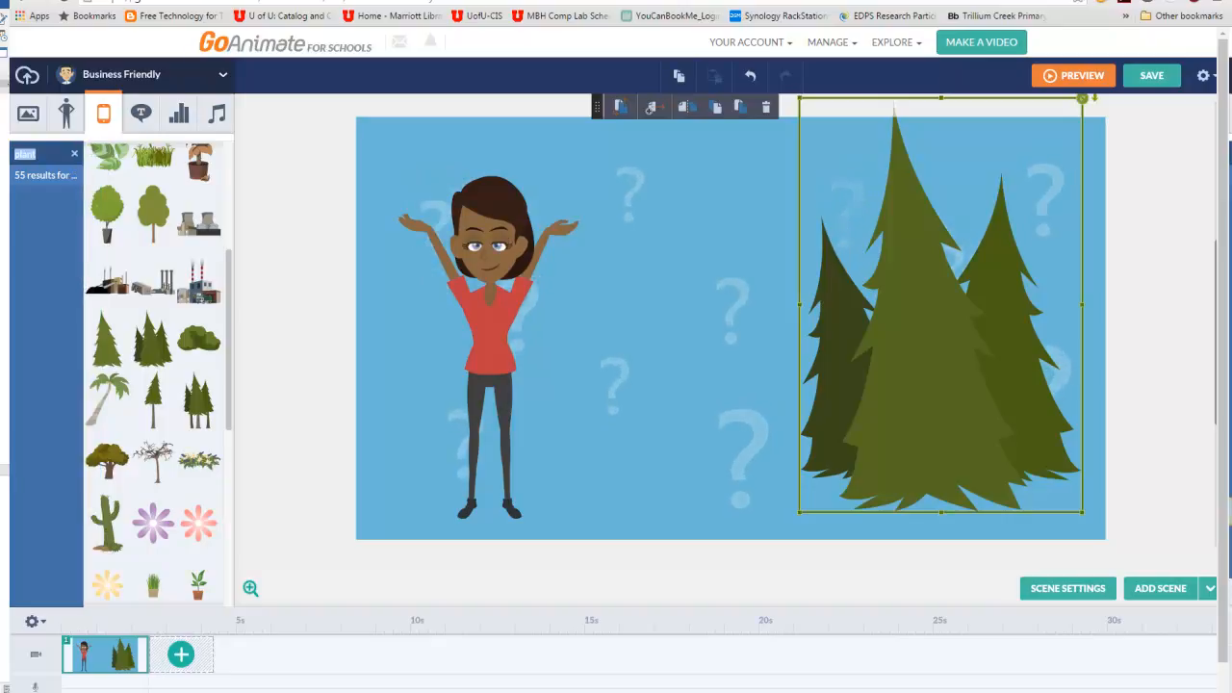
{"action": "type", "text": "cat"}
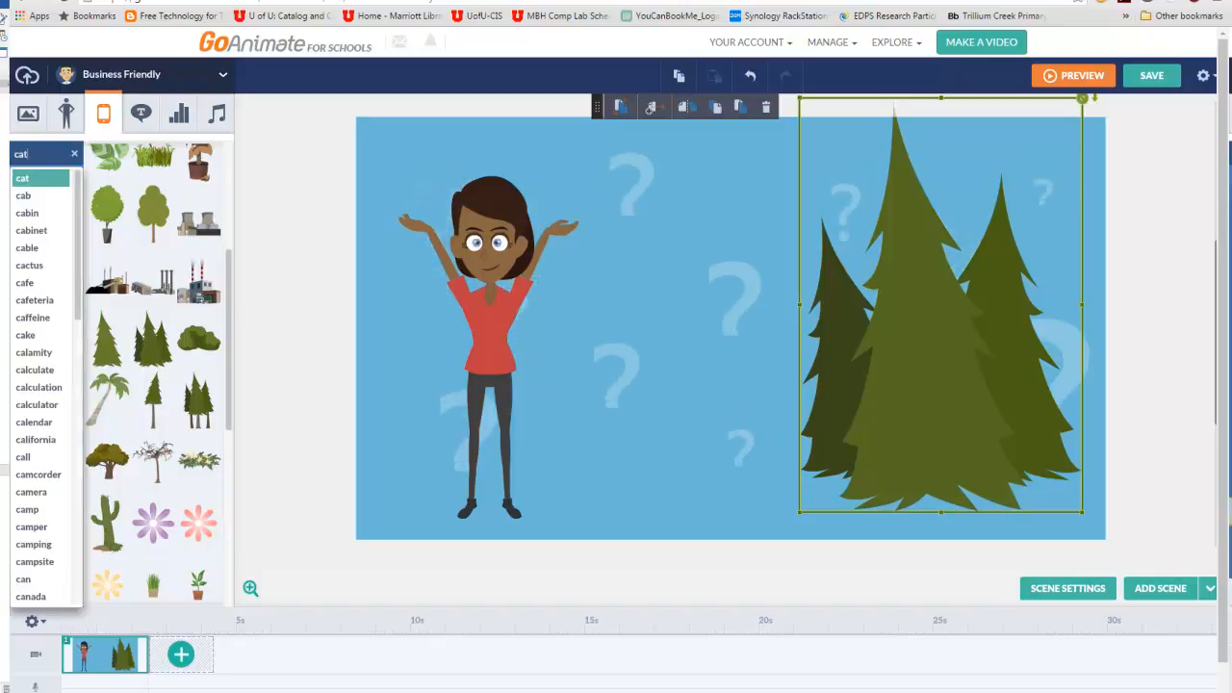
{"action": "left_click", "coordinate": [50, 179]}
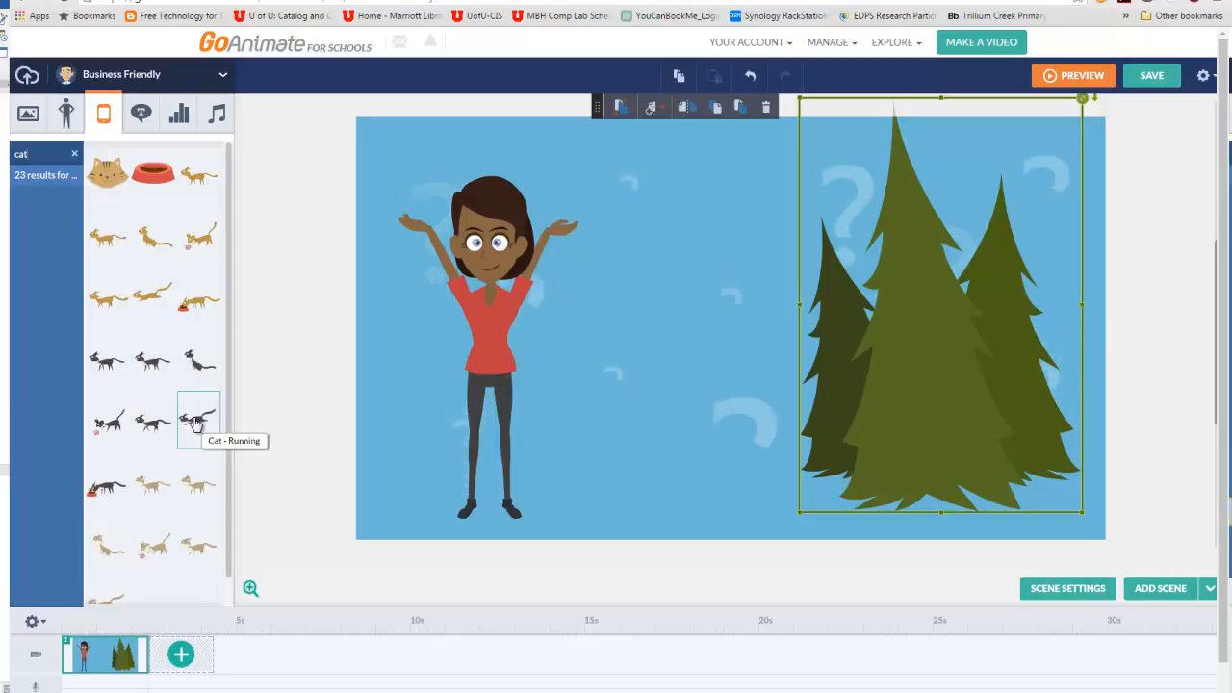
{"action": "left_click_drag", "start_coordinate": [197, 424], "coordinate": [663, 403]}
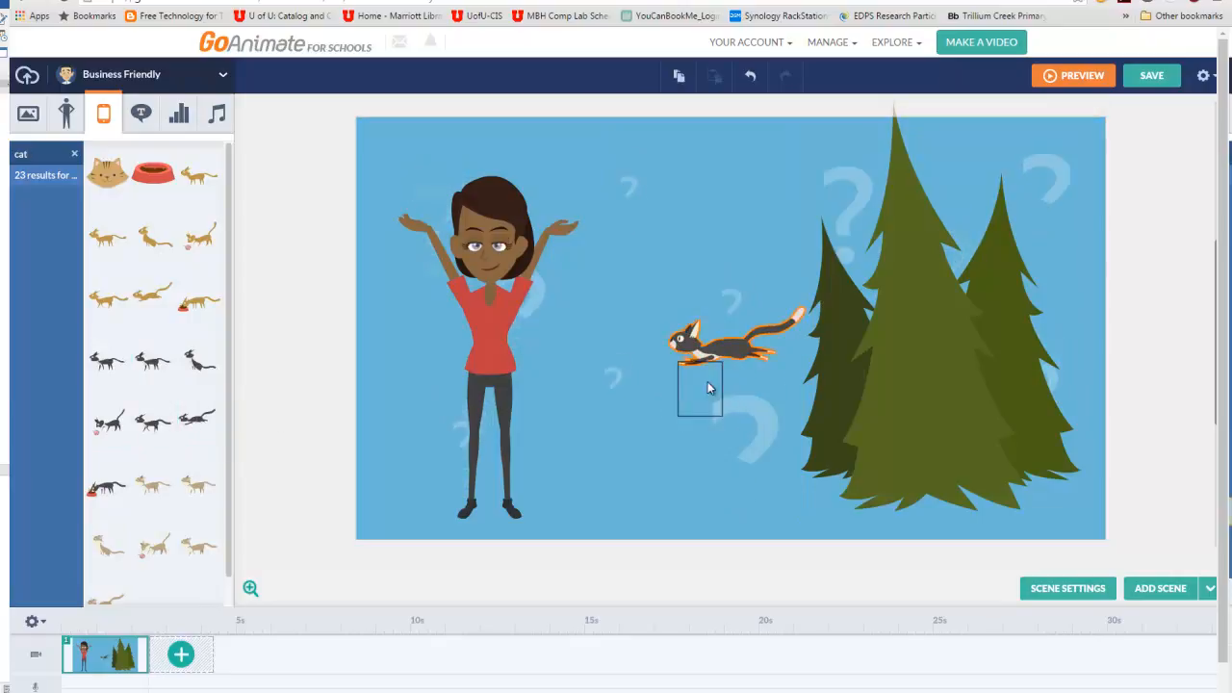
- Flip the running cat to face the trees and place it near the ground between the woman and the trees
{"action": "left_click", "coordinate": [722, 359]}
{"action": "left_click_drag", "start_coordinate": [725, 358], "coordinate": [611, 438]}
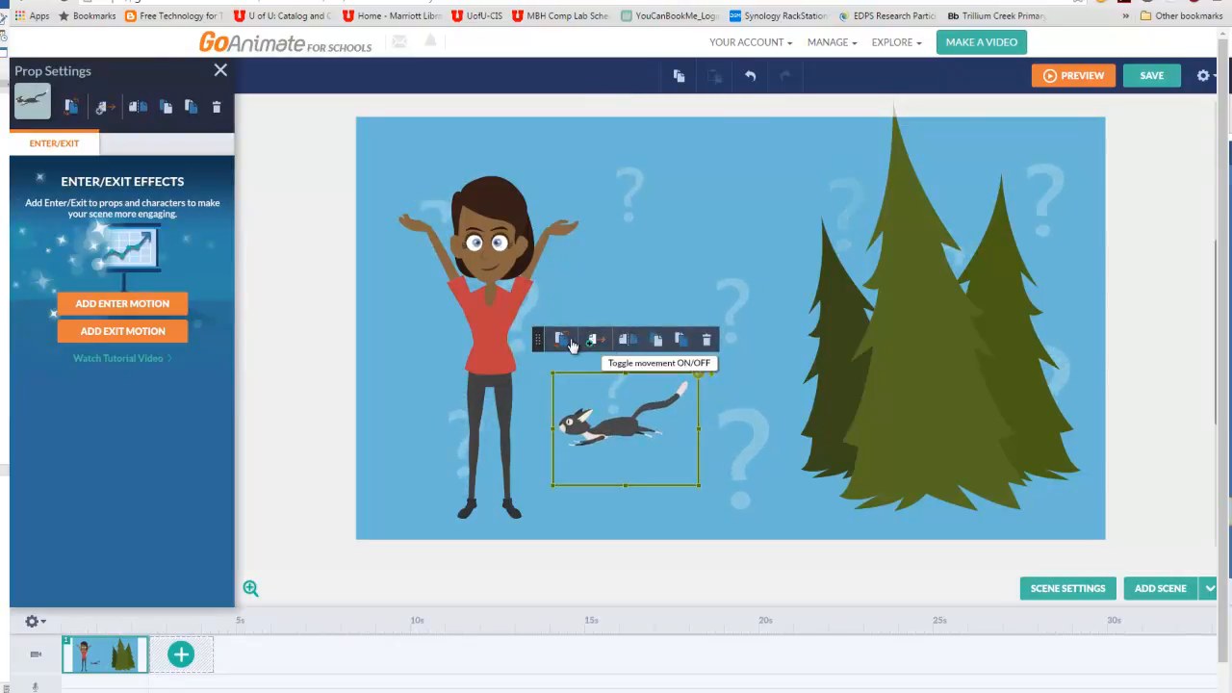
{"action": "left_click", "coordinate": [628, 354]}
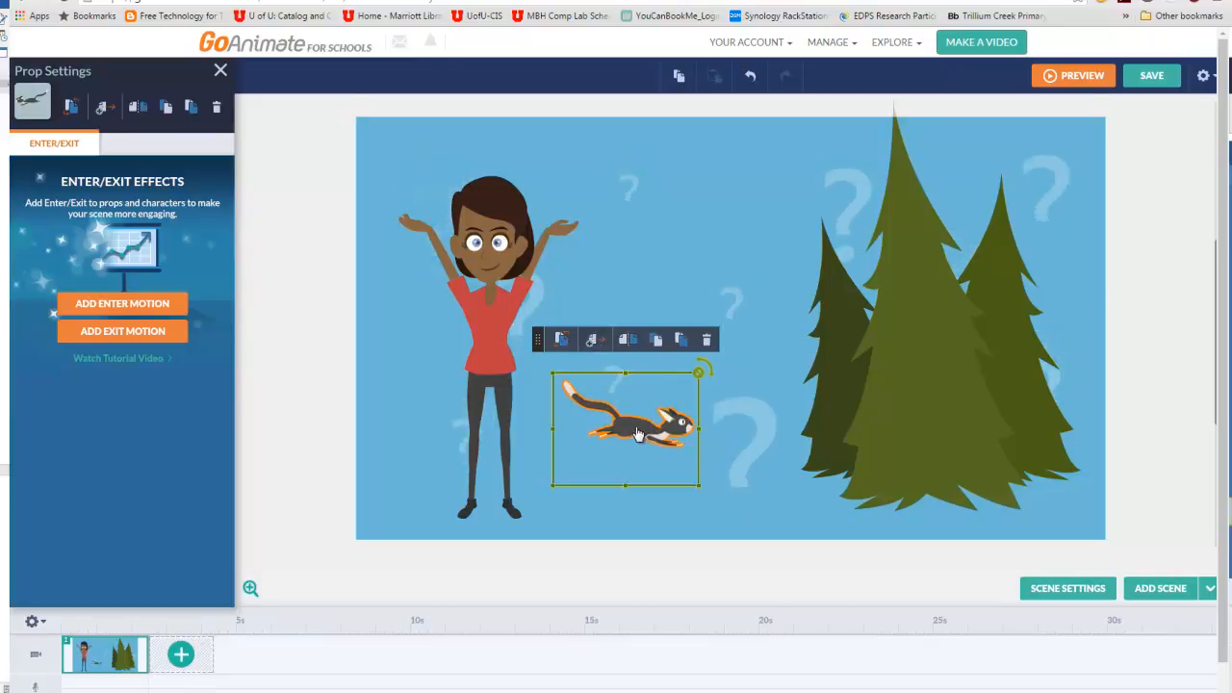
{"action": "left_click_drag", "start_coordinate": [635, 435], "coordinate": [717, 472]}
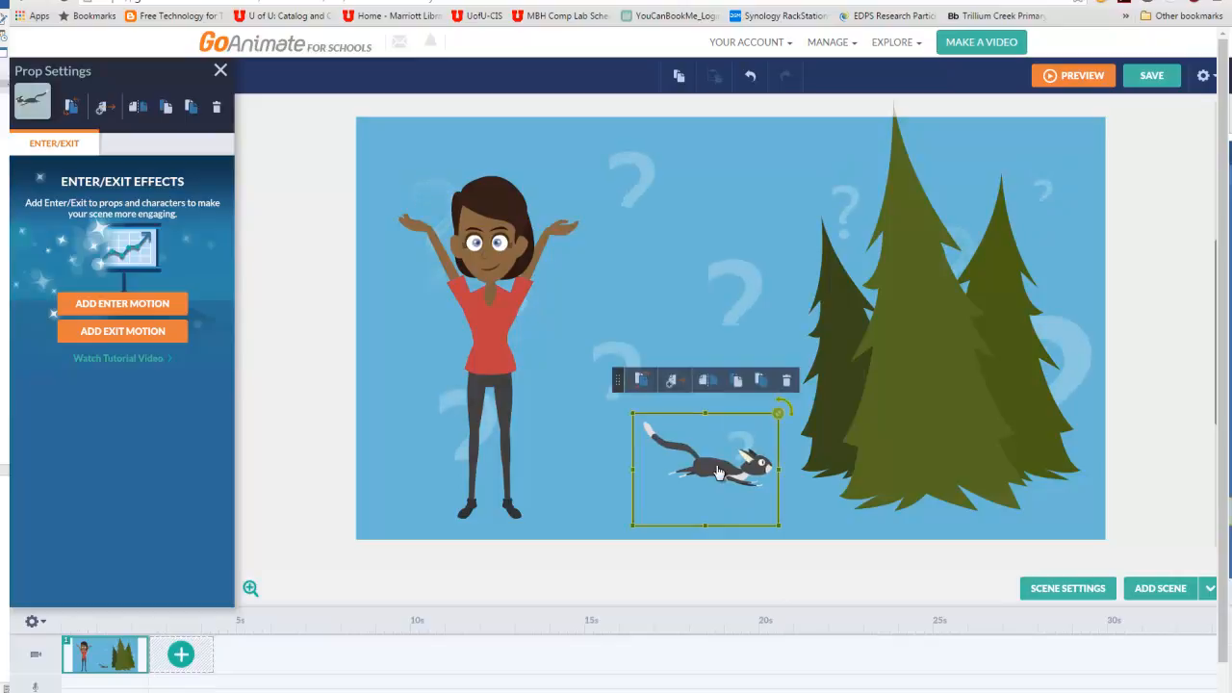
- Add an enter motion to the cat: Slide style, moving rightward, with a delay of 1.50s
{"action": "left_click", "coordinate": [149, 304]}
{"action": "left_click", "coordinate": [217, 209]}
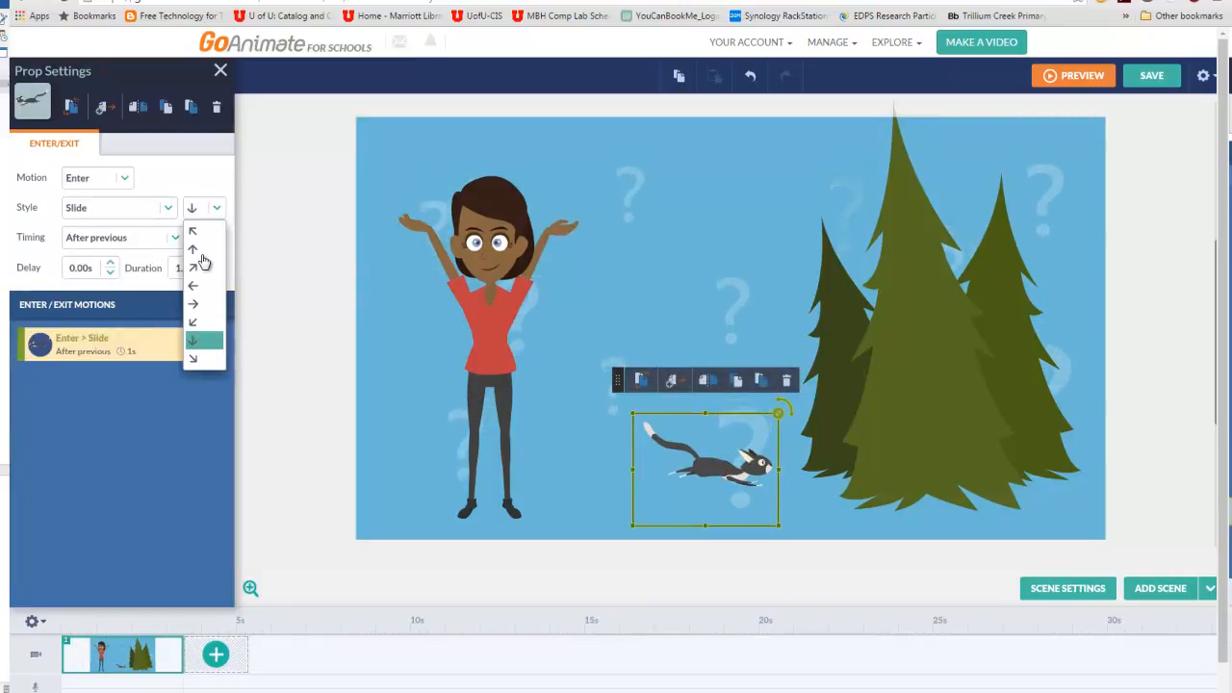
{"action": "left_click", "coordinate": [195, 304]}
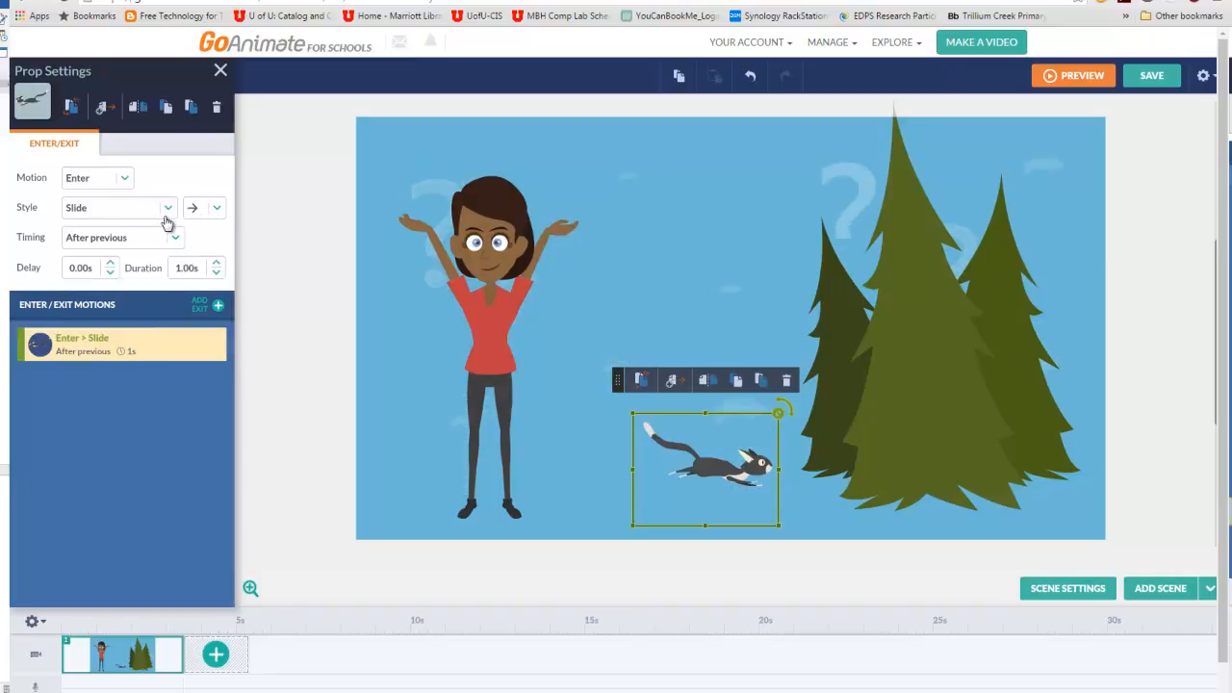
{"action": "left_click", "coordinate": [110, 263]}
{"action": "left_click", "coordinate": [110, 263]}
{"action": "left_click", "coordinate": [110, 263]}
{"action": "left_click", "coordinate": [110, 263]}
{"action": "left_click", "coordinate": [110, 263]}
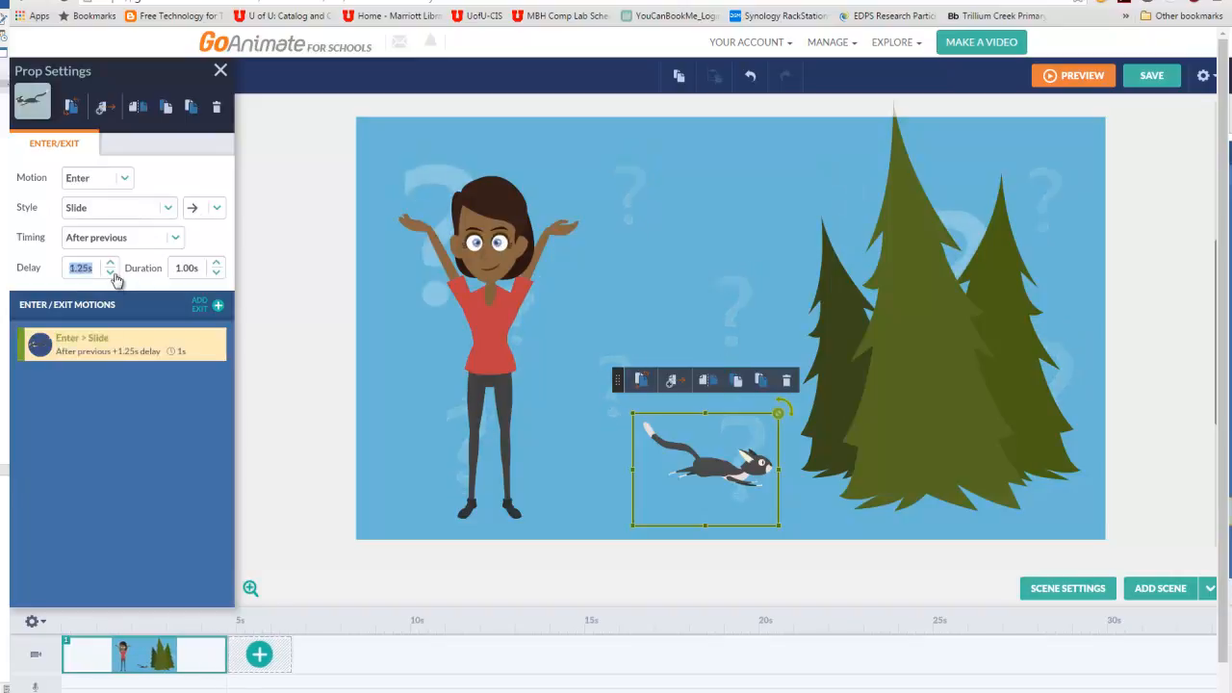
{"action": "left_click", "coordinate": [109, 263]}
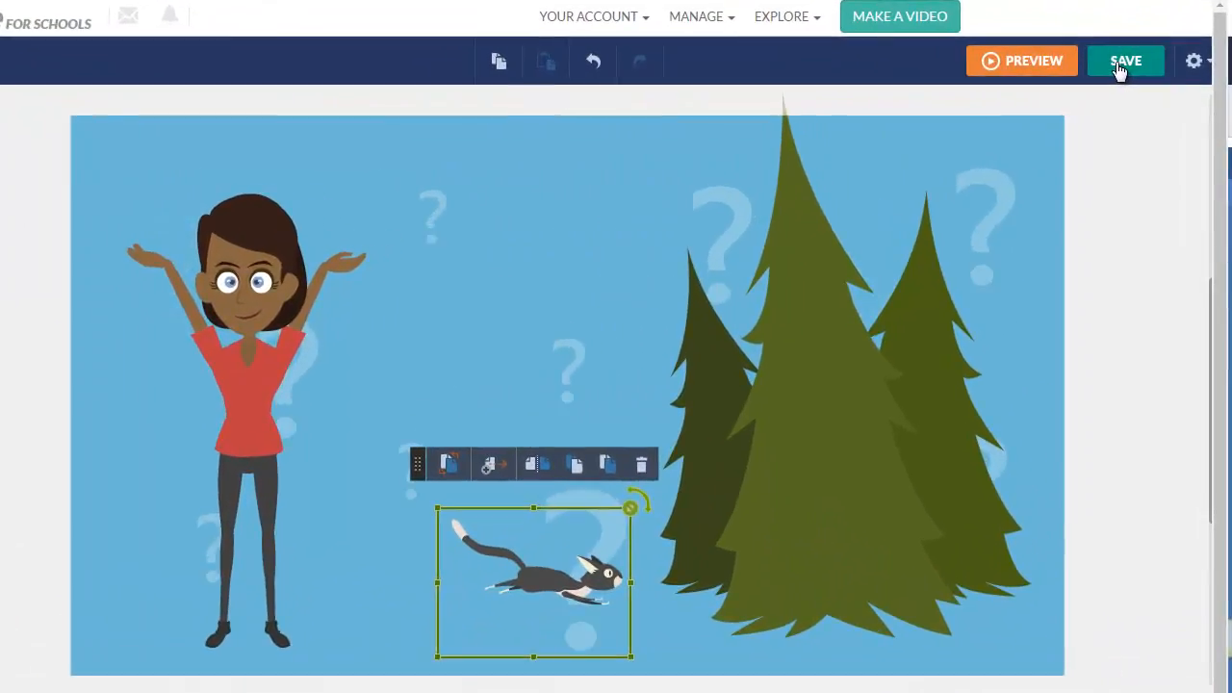
- Save the video titled Sample Development without going to its video page, and preview it from the first scene
{"action": "left_click", "coordinate": [1133, 75]}
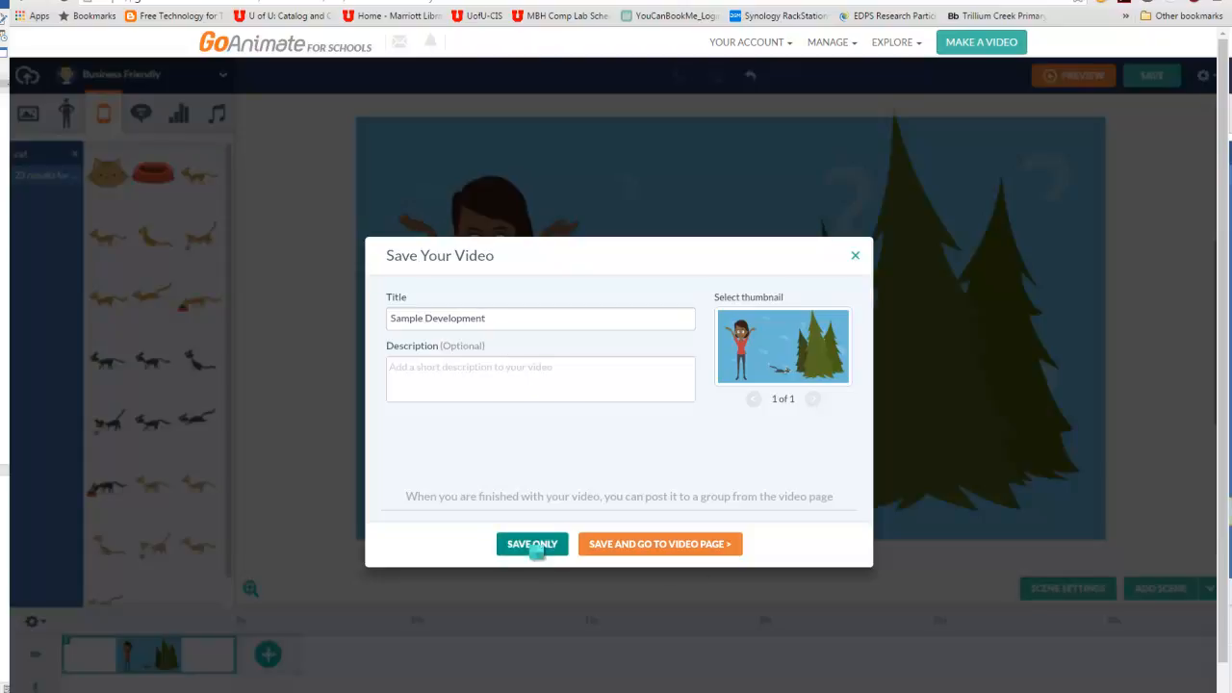
{"action": "left_click", "coordinate": [530, 545]}
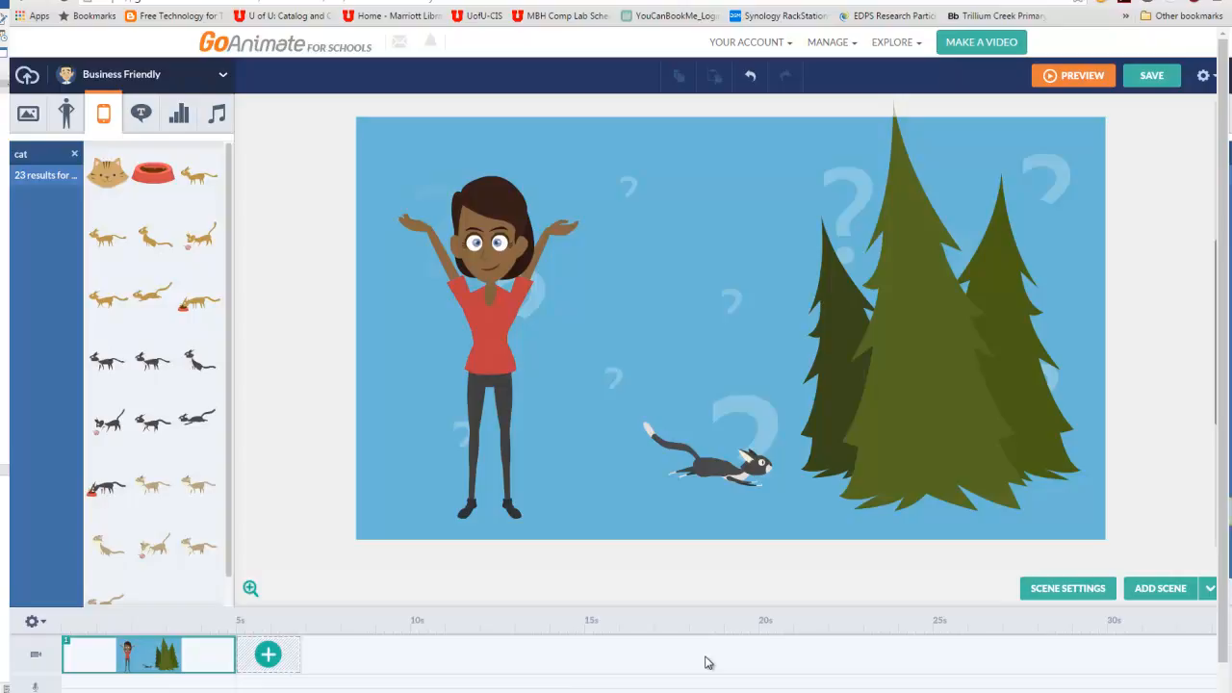
{"action": "right_click", "coordinate": [204, 666]}
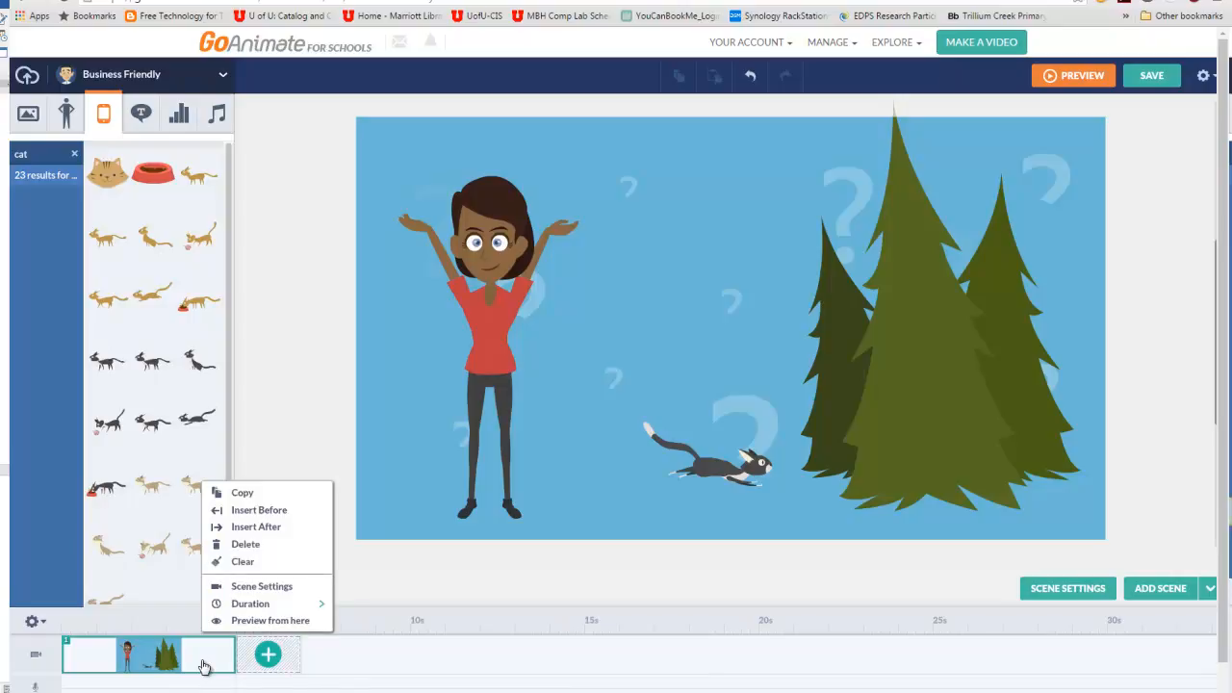
{"action": "left_click", "coordinate": [270, 625]}
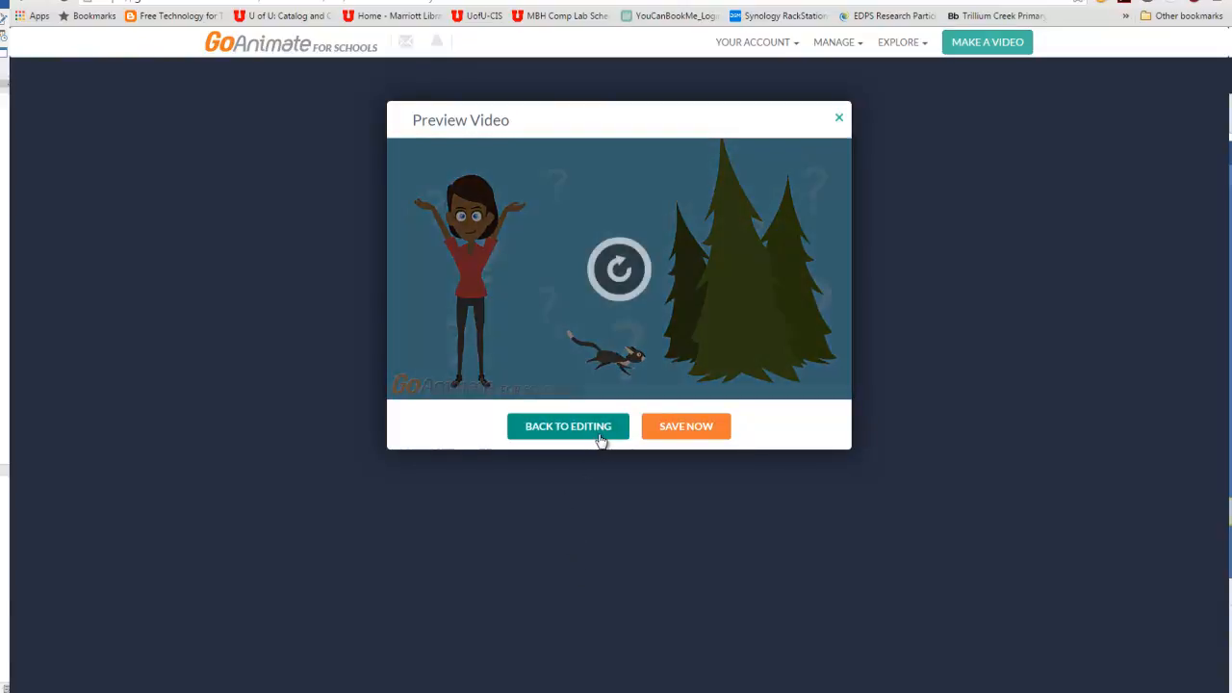
{"action": "left_click", "coordinate": [601, 439]}
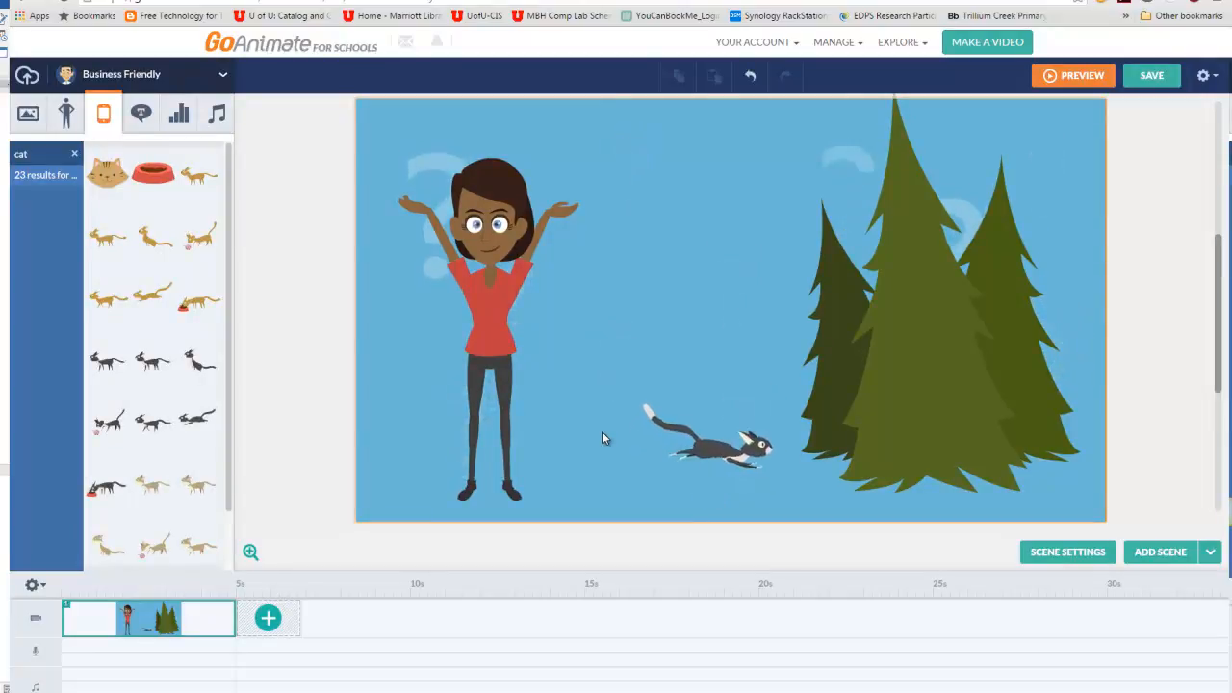
- Record a microphone voice line of about 4 seconds for the woman, and open the cat's enter motion settings
{"action": "left_click", "coordinate": [501, 306]}
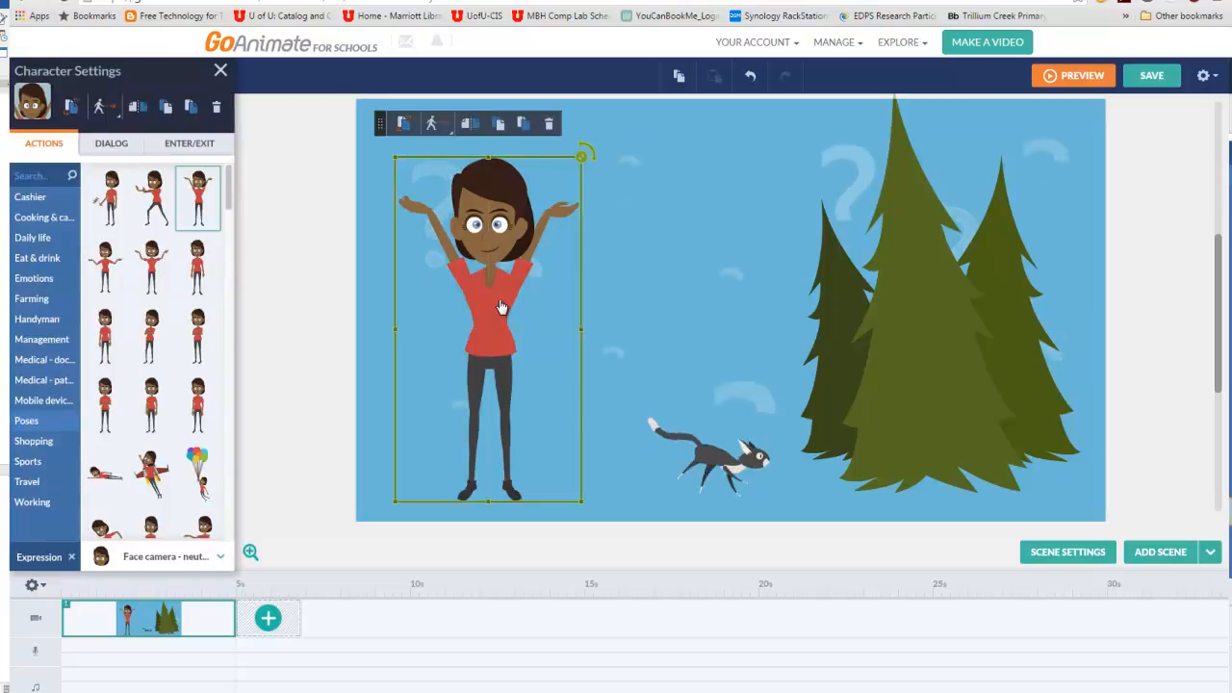
{"action": "left_click", "coordinate": [114, 150]}
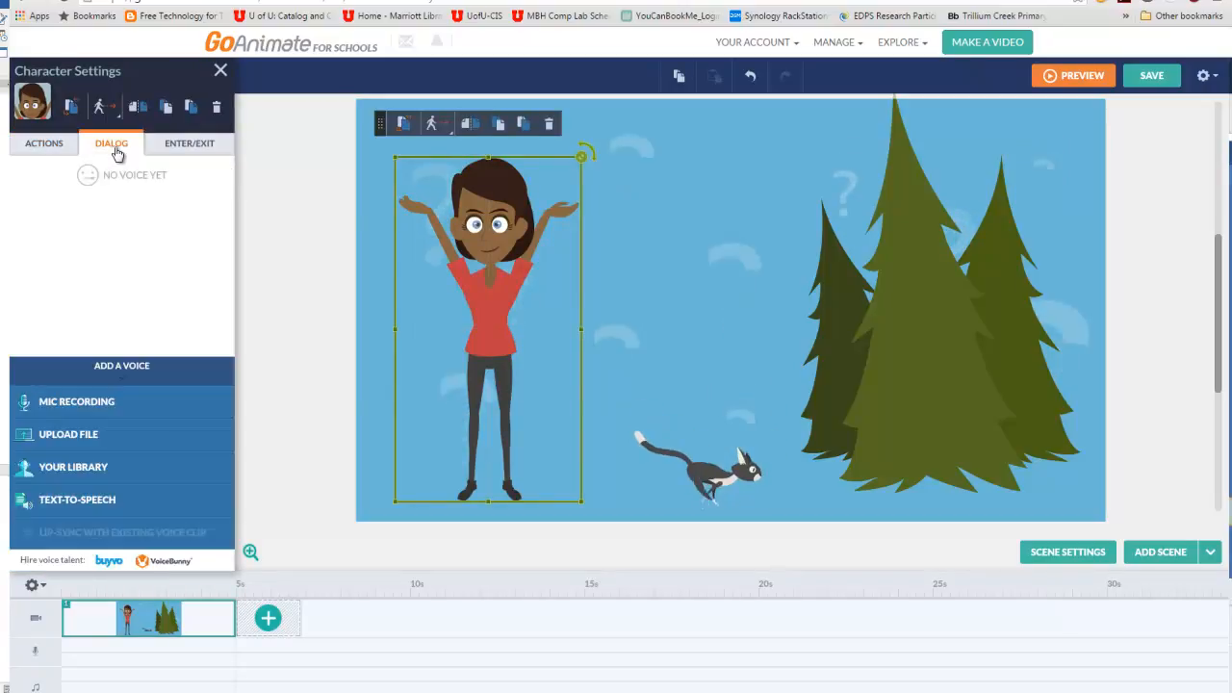
{"action": "left_click", "coordinate": [110, 406]}
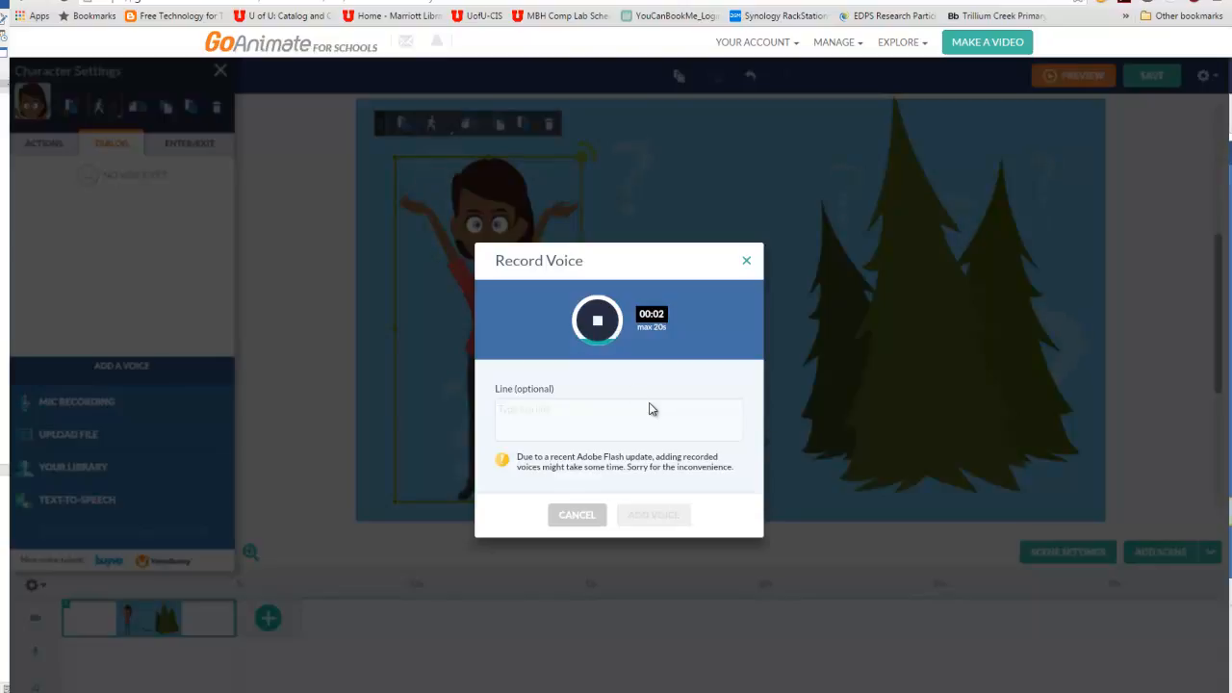
{"action": "left_click", "coordinate": [597, 323]}
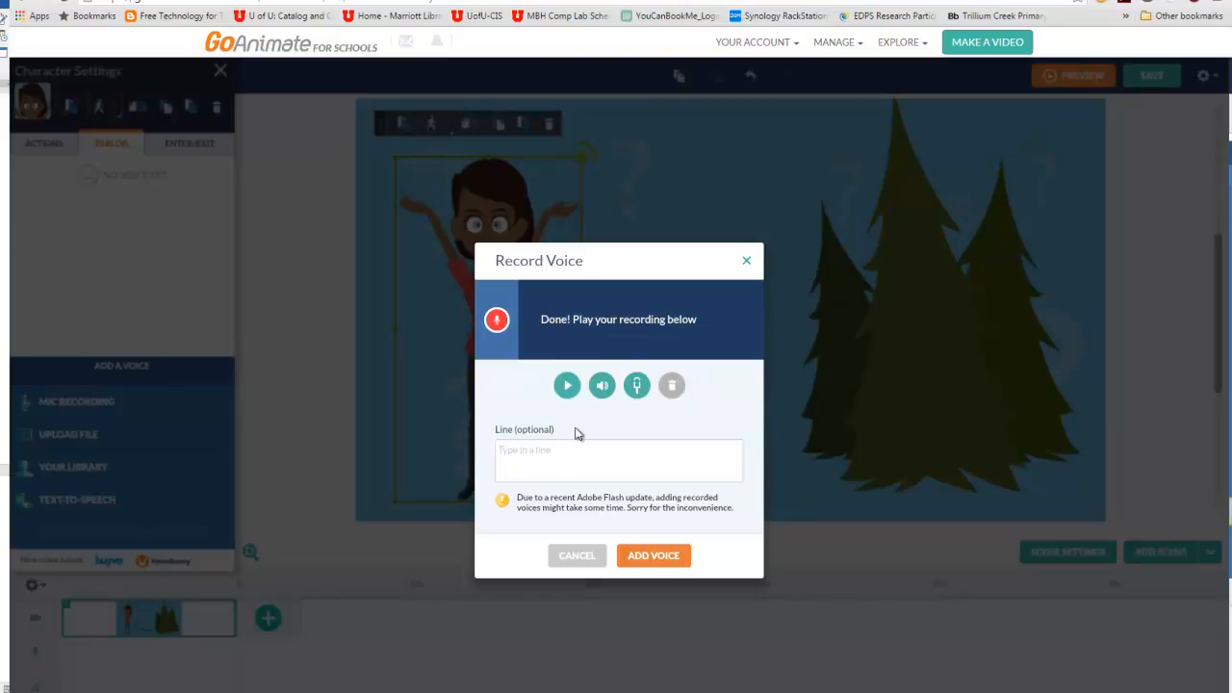
{"action": "left_click", "coordinate": [651, 557]}
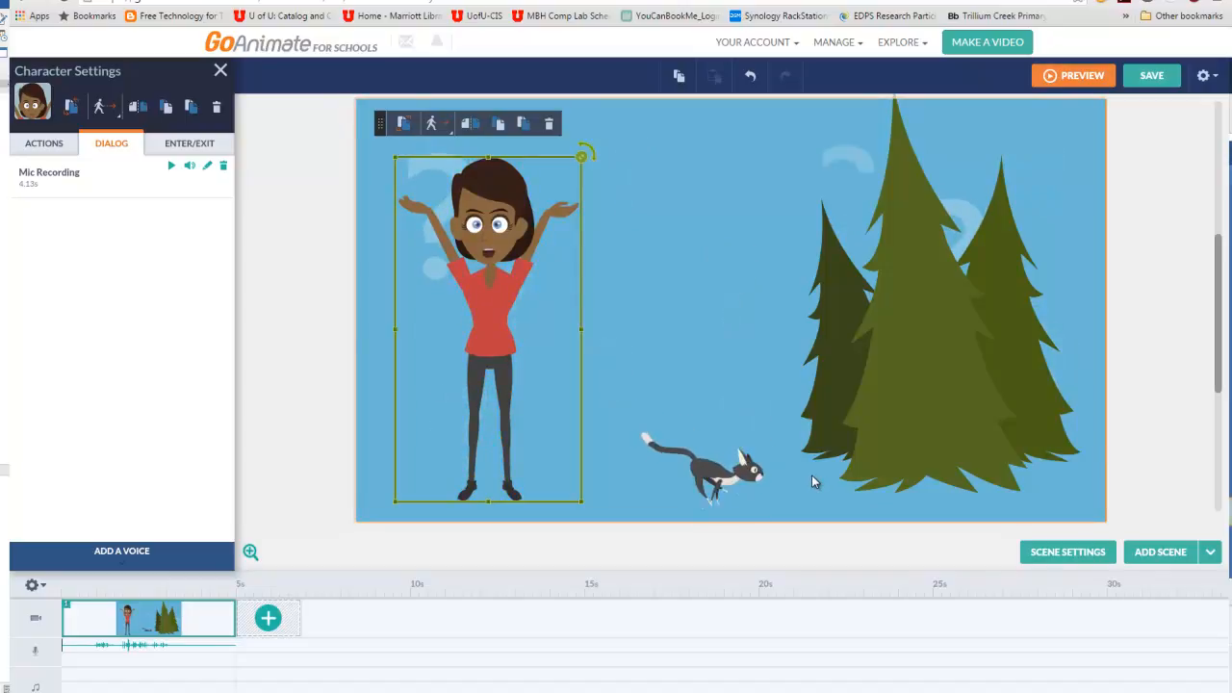
{"action": "left_click", "coordinate": [734, 460]}
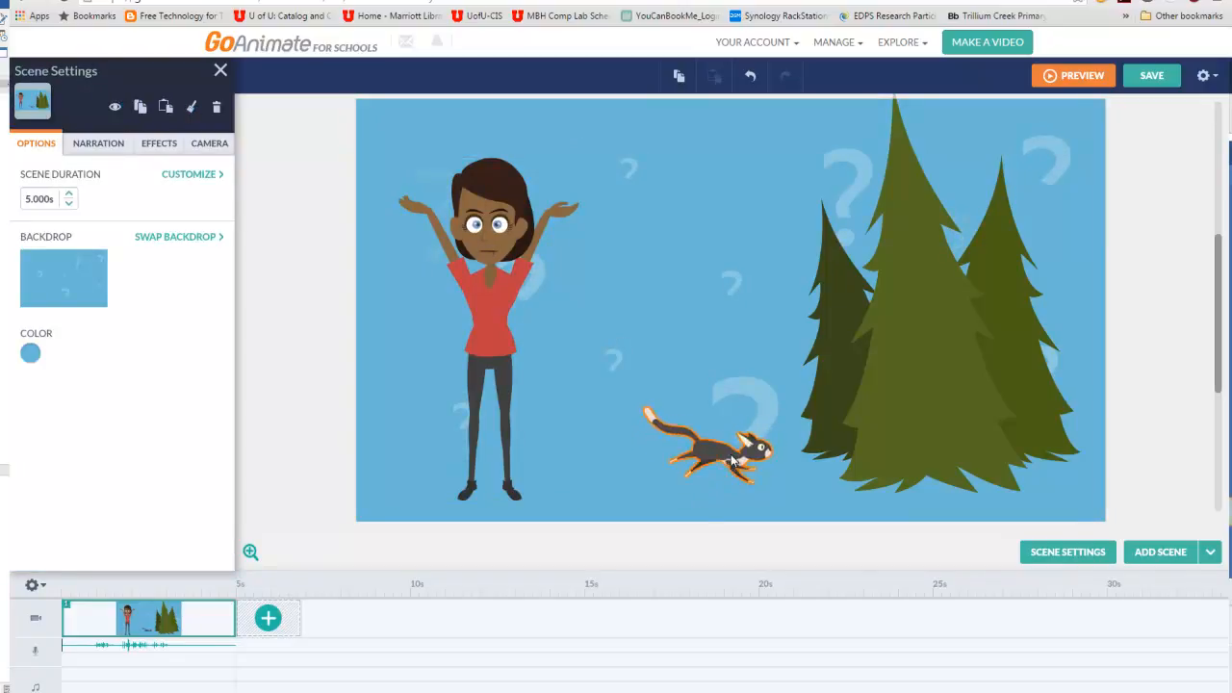
{"action": "left_click", "coordinate": [734, 460]}
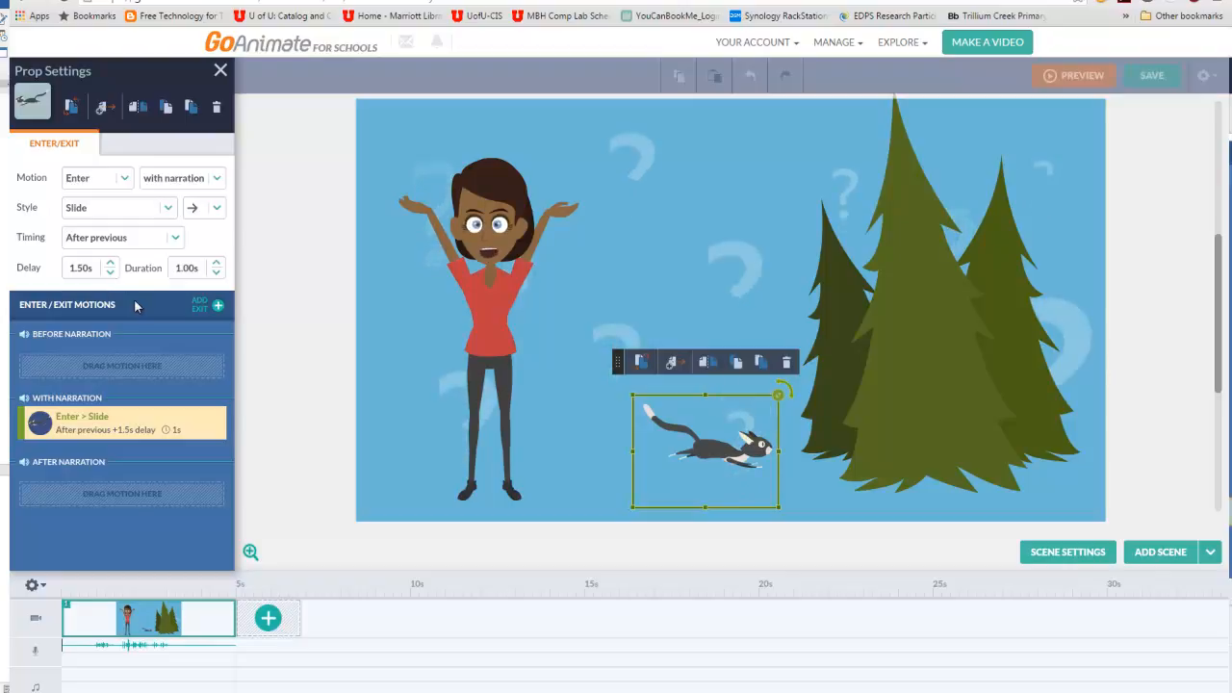
- Add a second scene that carries over the first scene's content, and a blank third scene after it
{"action": "left_click", "coordinate": [271, 623]}
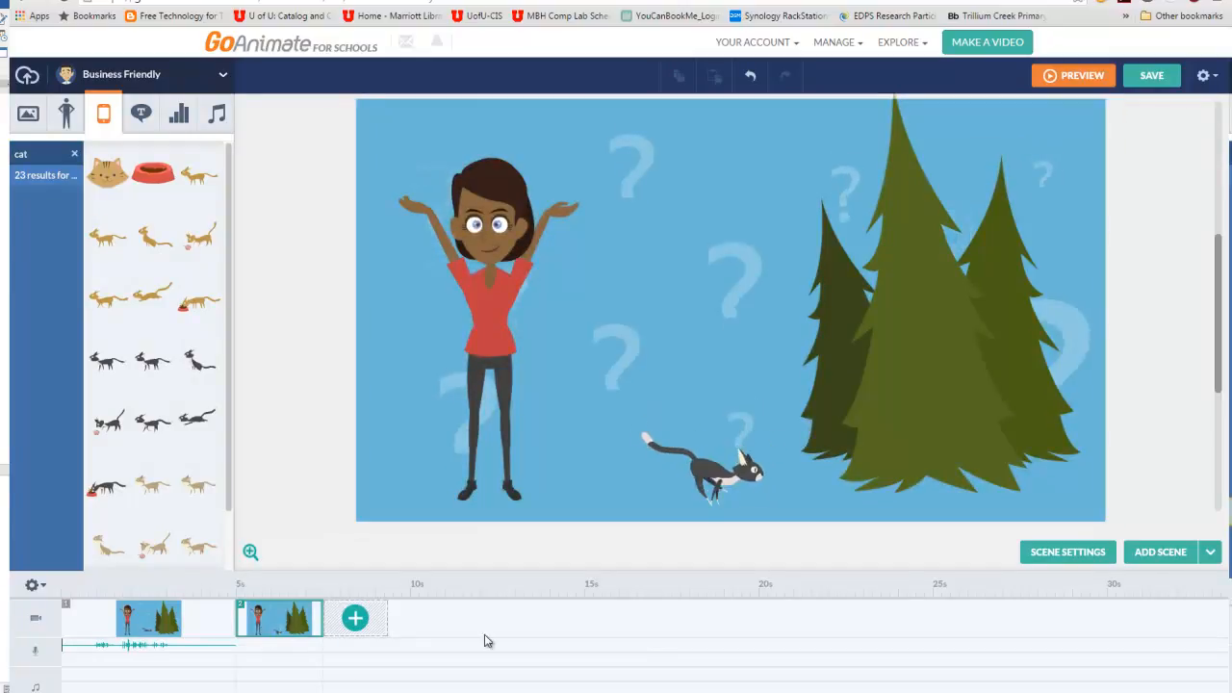
{"action": "left_click", "coordinate": [1209, 552]}
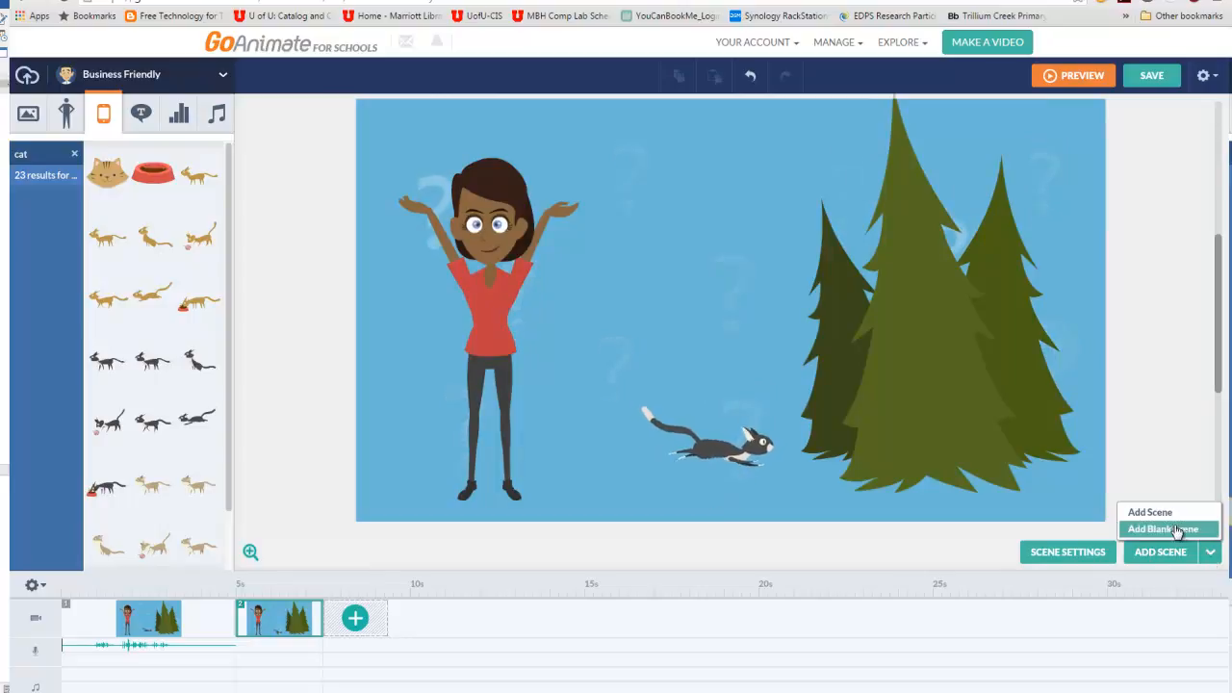
{"action": "left_click", "coordinate": [1172, 531]}
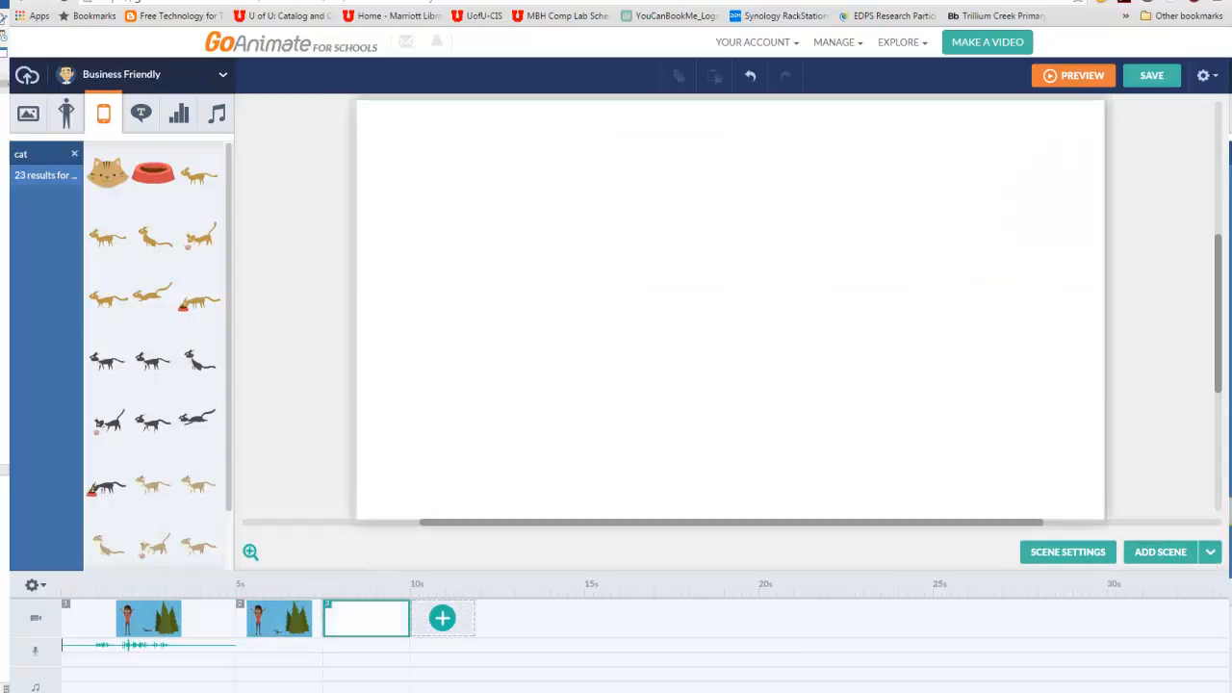
- Look at the options for the blank third scene, and select the second scene to view its duration choices
{"action": "right_click", "coordinate": [374, 630]}
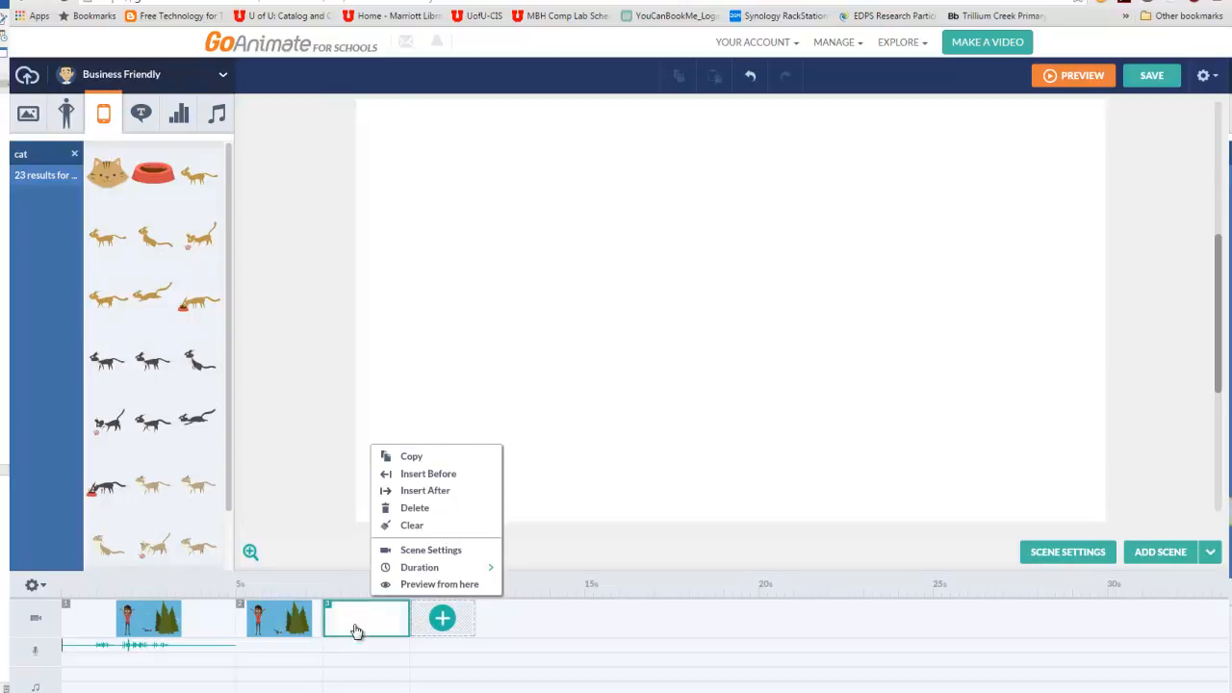
{"action": "left_click", "coordinate": [415, 507]}
{"action": "right_click", "coordinate": [260, 621]}
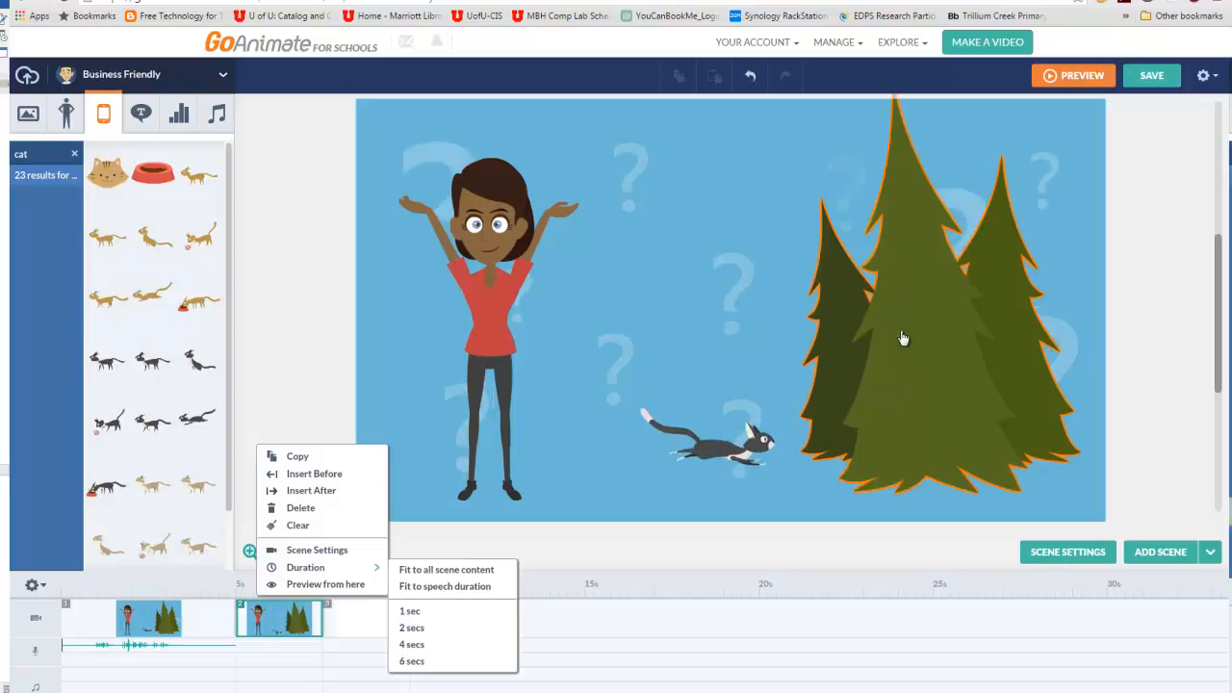
- Try shrinking the evergreen trees in the second scene, and undo the resize
{"action": "left_click", "coordinate": [889, 228]}
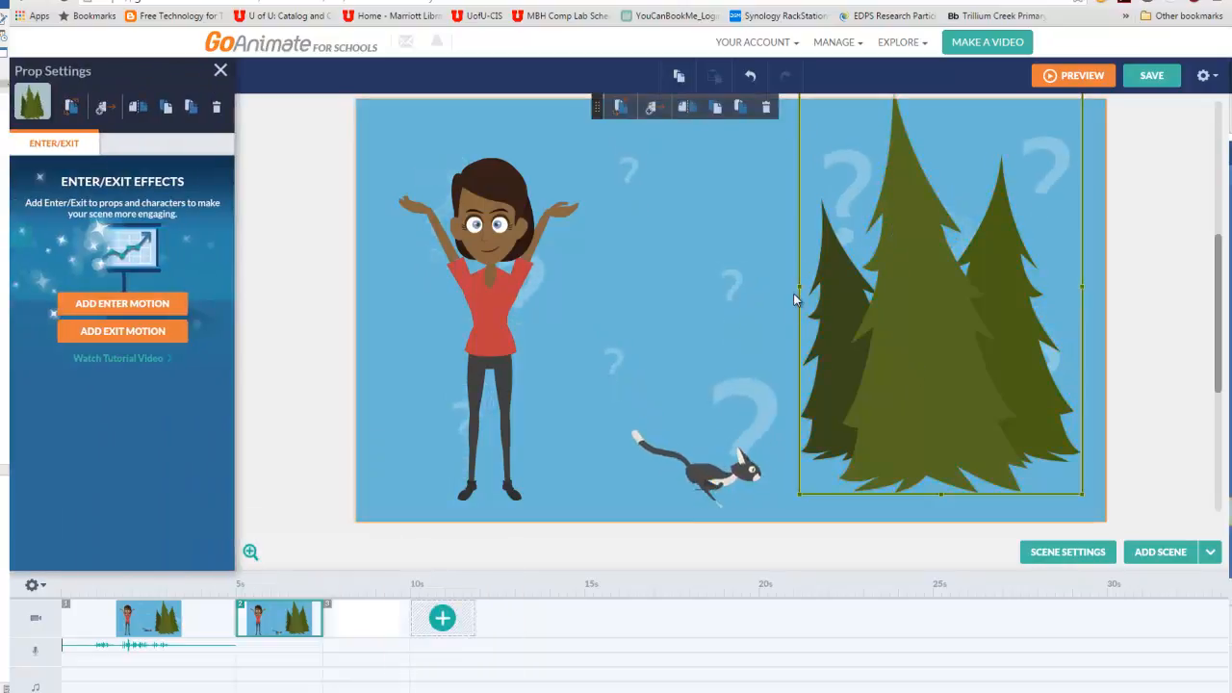
{"action": "left_click_drag", "start_coordinate": [799, 286], "coordinate": [954, 297]}
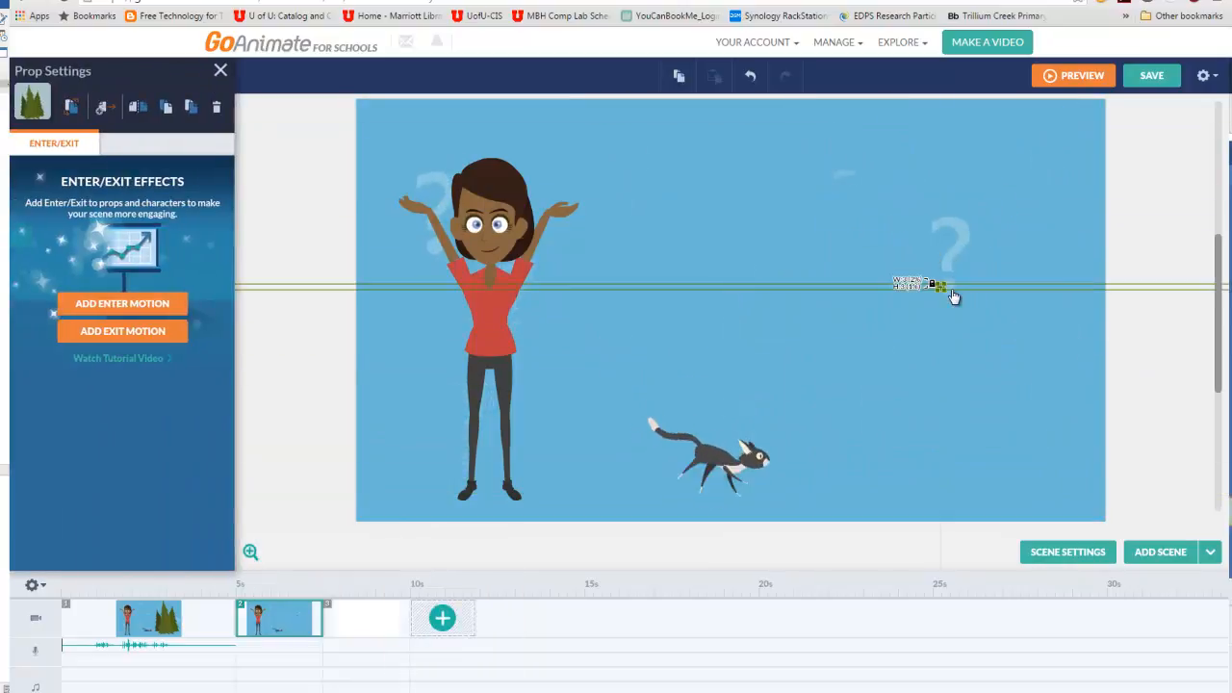
{"action": "left_click", "coordinate": [751, 79]}
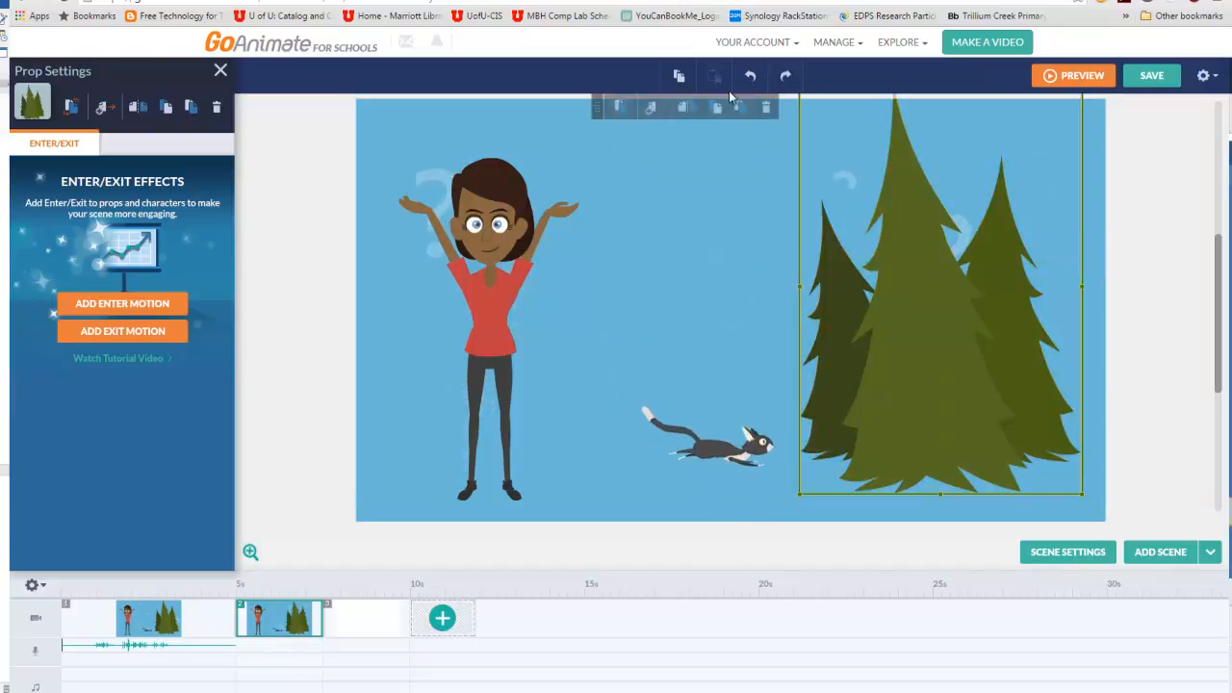
- Copy the evergreen trees and paste a duplicate into the second scene
{"action": "left_click", "coordinate": [678, 77]}
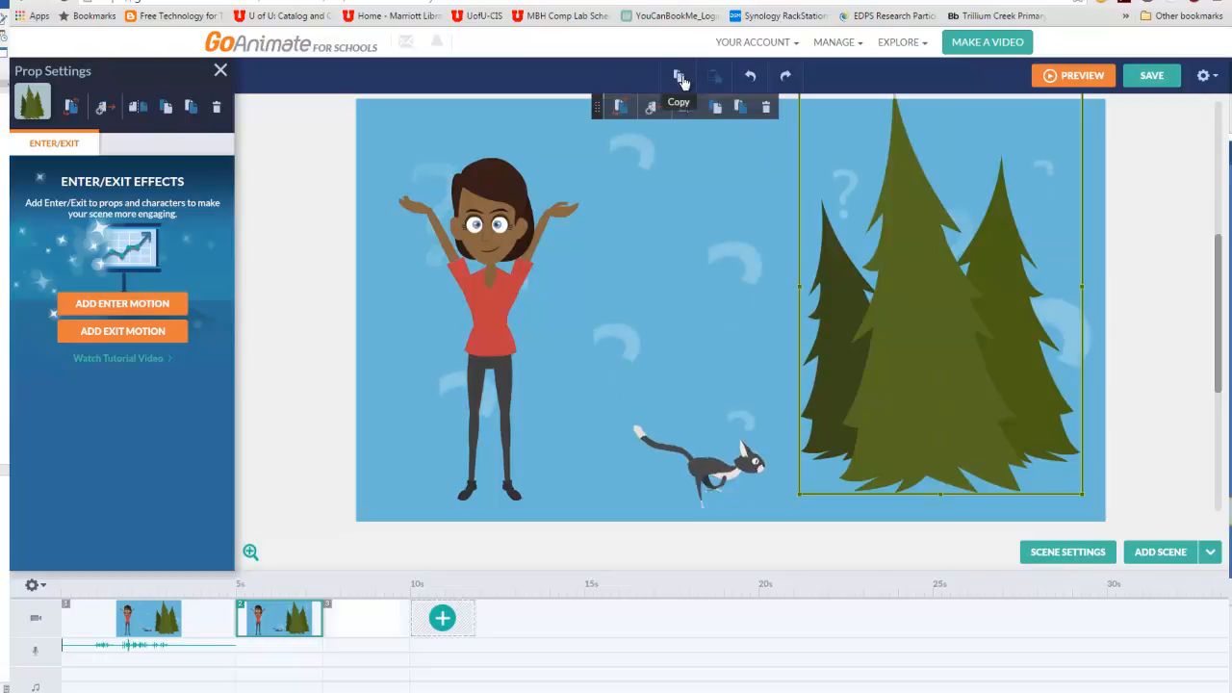
{"action": "left_click", "coordinate": [718, 242]}
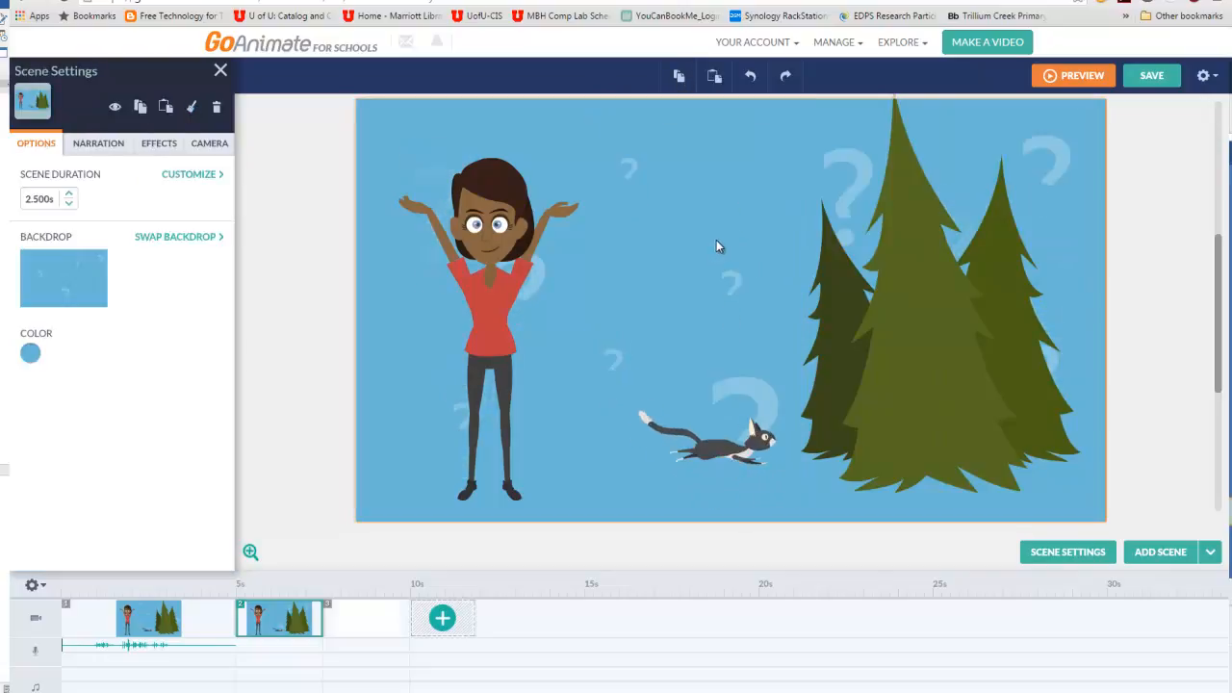
{"action": "key", "text": "ctrl+v"}
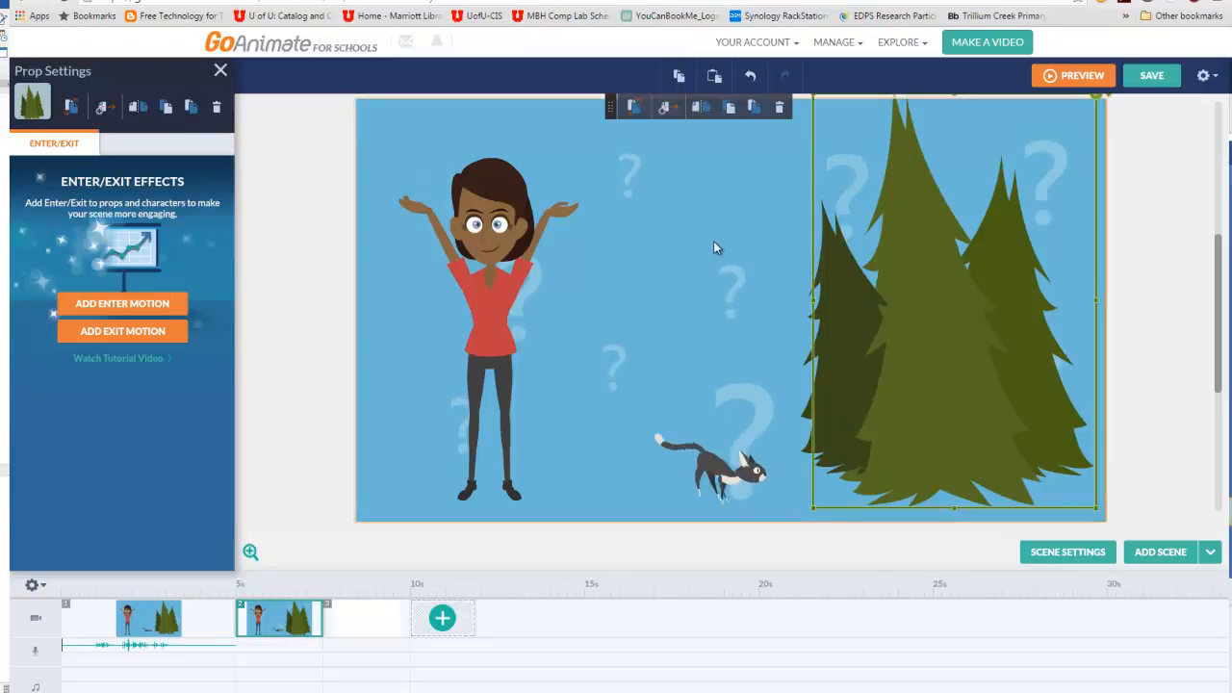
- Move the duplicate evergreen trees between the character and the original trees, and send them behind the cat
{"action": "left_click_drag", "start_coordinate": [905, 261], "coordinate": [665, 267]}
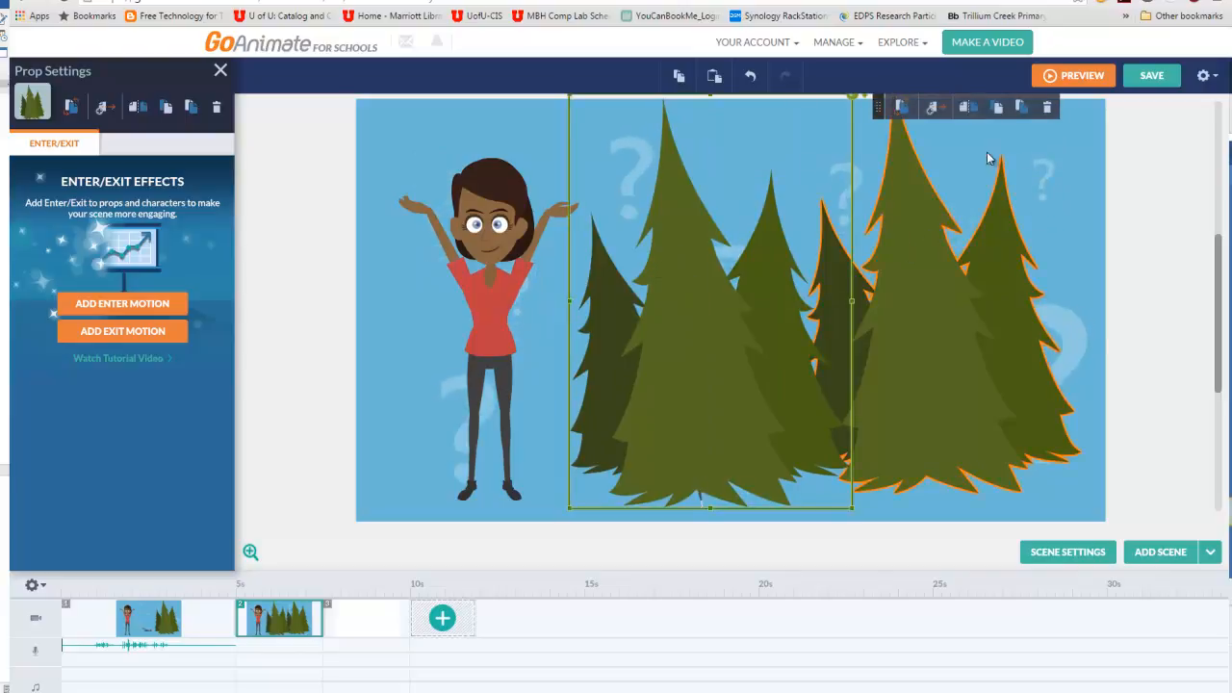
{"action": "left_click", "coordinate": [1022, 114]}
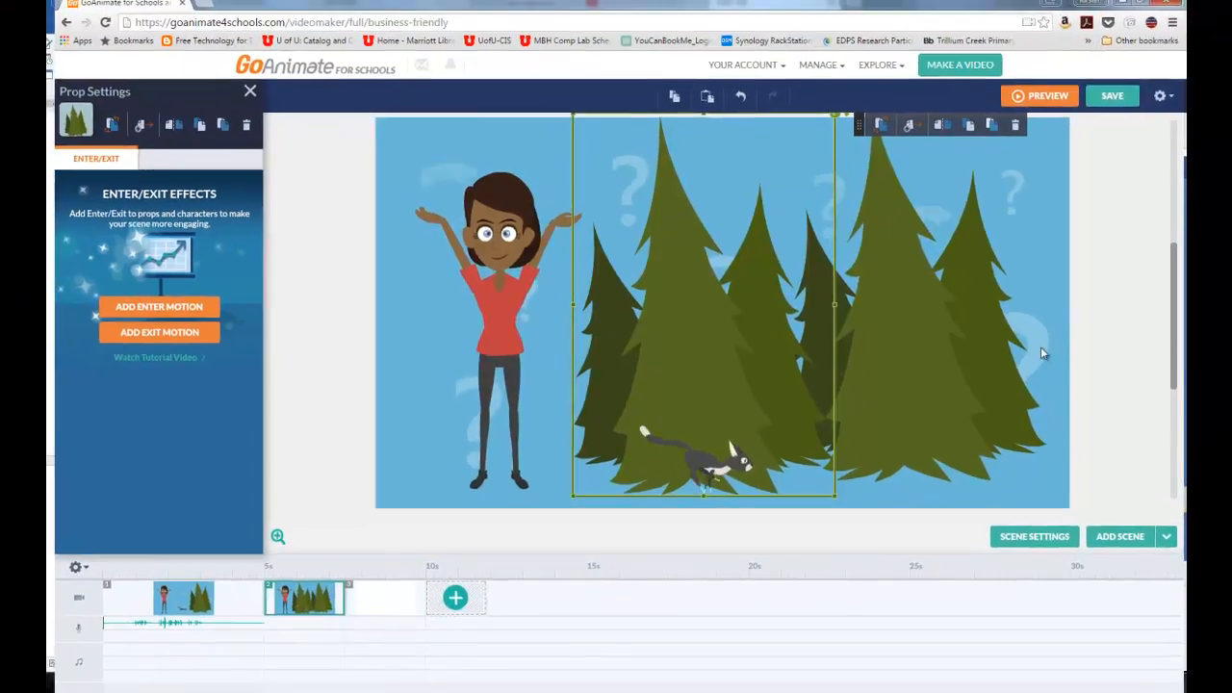
- Look at the duration choices of the first two scenes and the second scene's narration options, including the microphone voice recorder
{"action": "left_click", "coordinate": [1068, 552]}
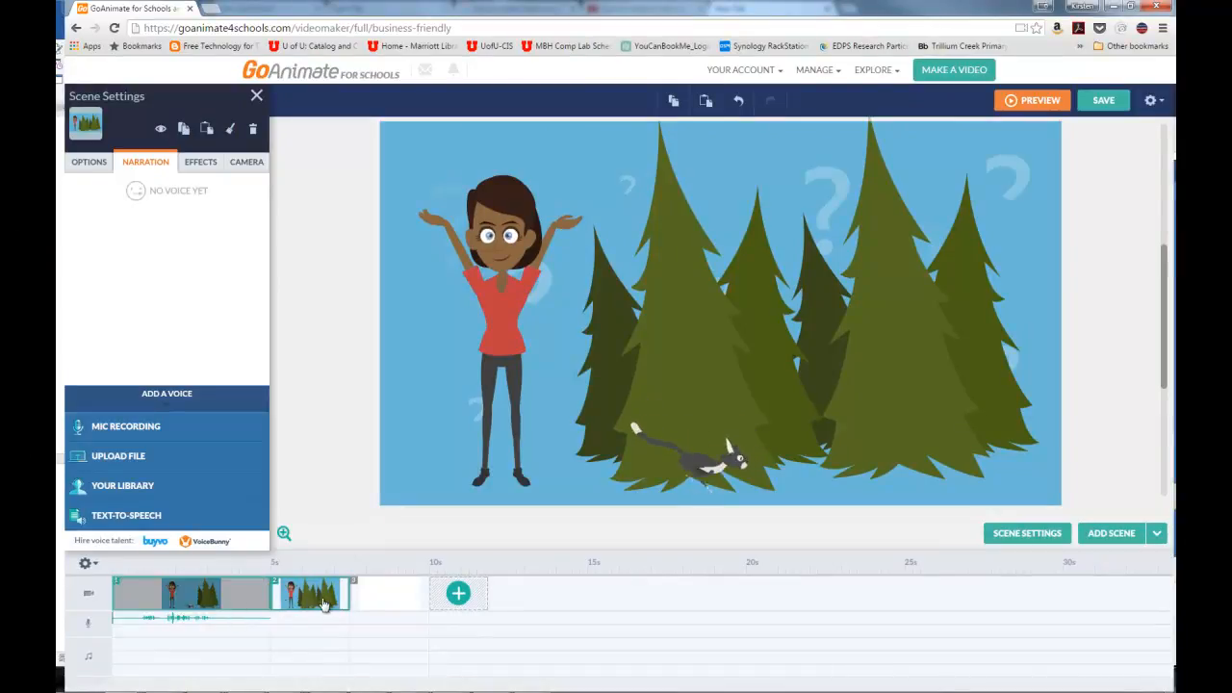
{"action": "right_click", "coordinate": [229, 603]}
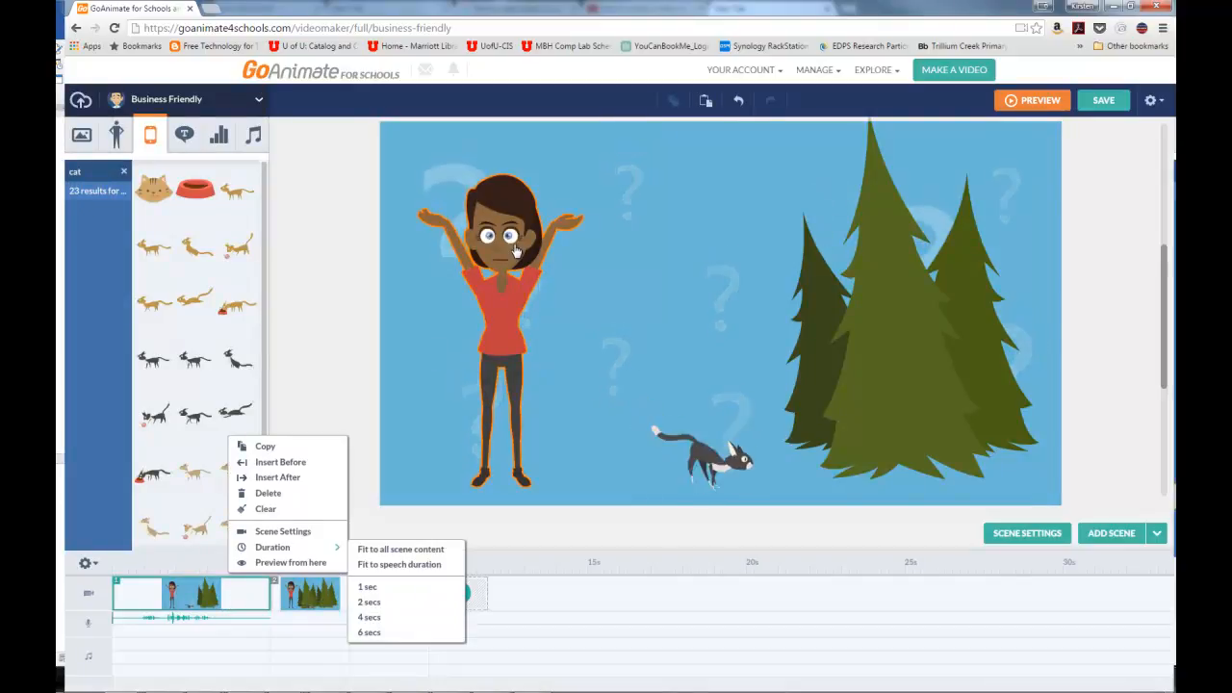
{"action": "right_click", "coordinate": [306, 595]}
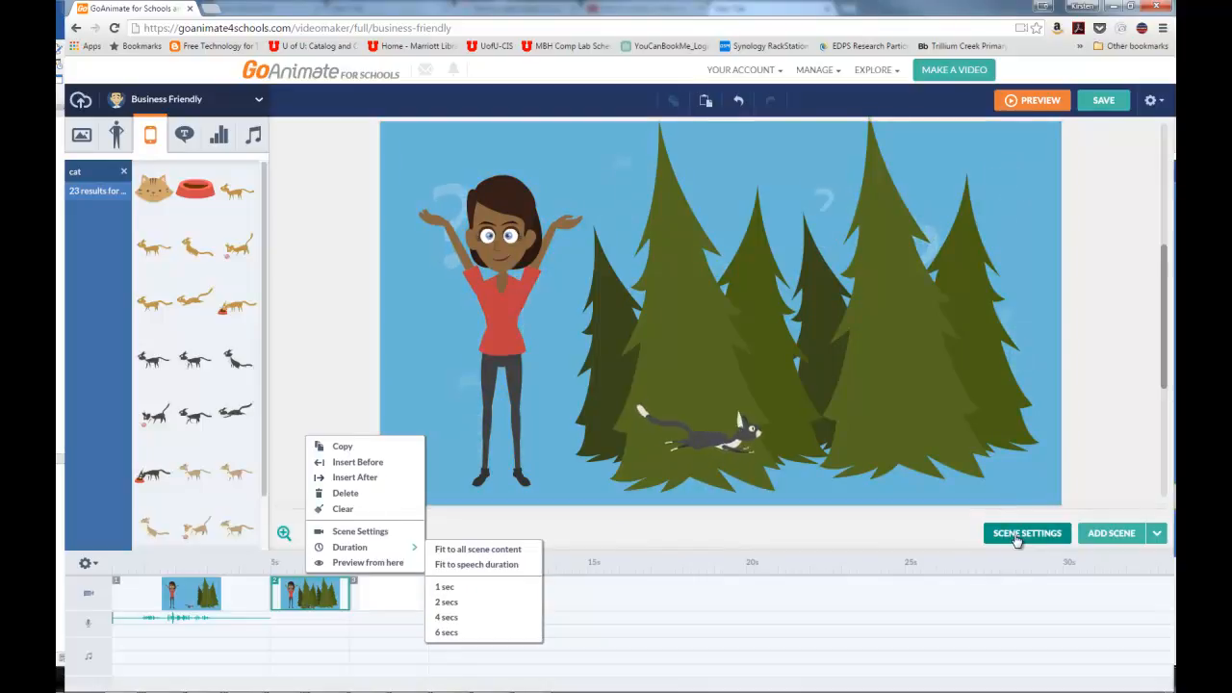
{"action": "left_click", "coordinate": [1016, 537]}
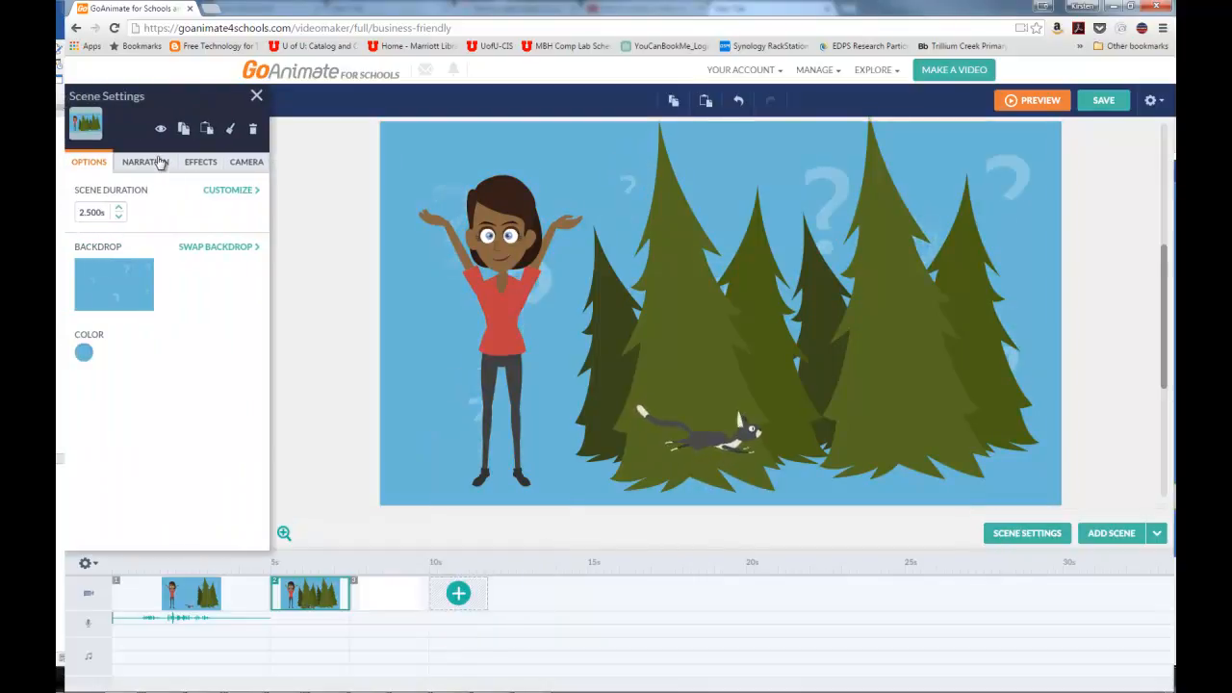
{"action": "left_click", "coordinate": [159, 161]}
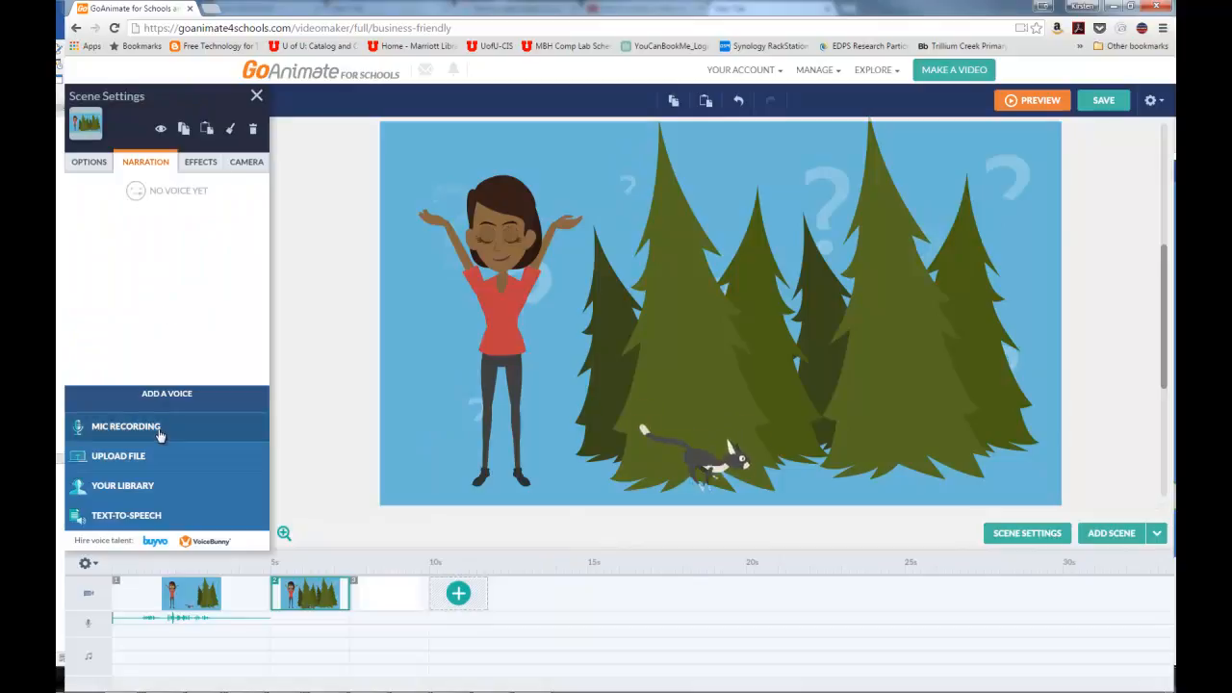
{"action": "left_click", "coordinate": [159, 436]}
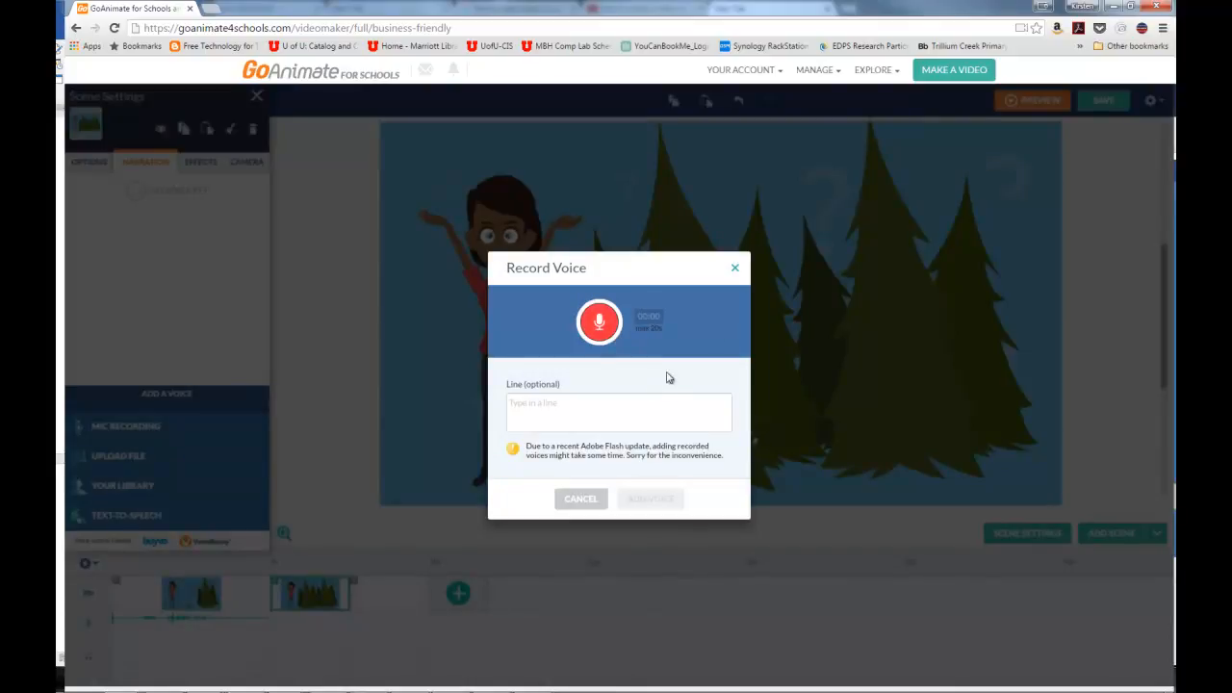
{"action": "left_click", "coordinate": [736, 271]}
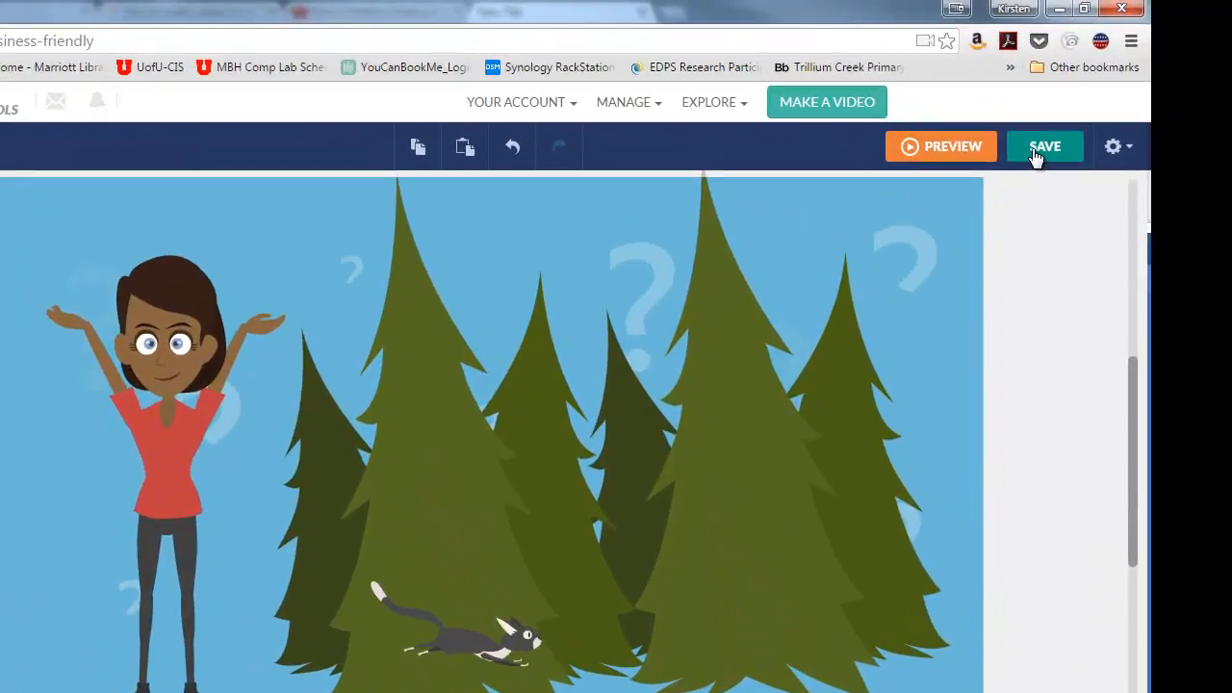
- Save the Sample Development video, go to its video page, and open the choice of groups for posting it
{"action": "left_click", "coordinate": [1040, 149]}
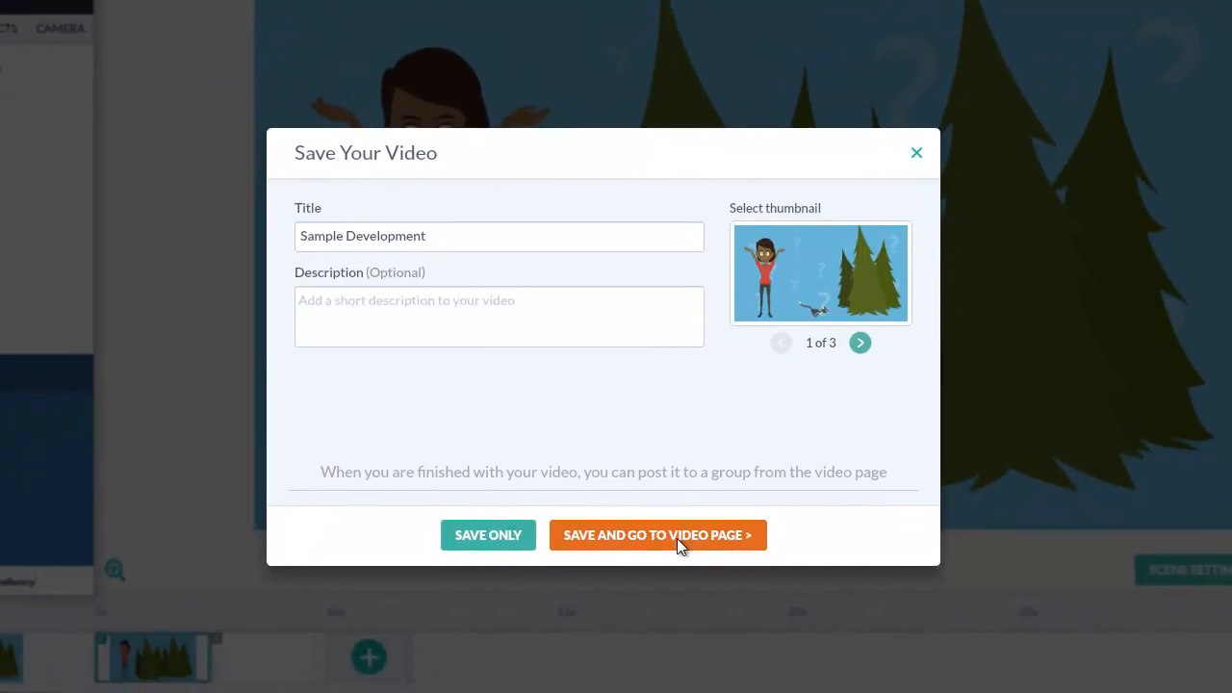
{"action": "left_click", "coordinate": [676, 538]}
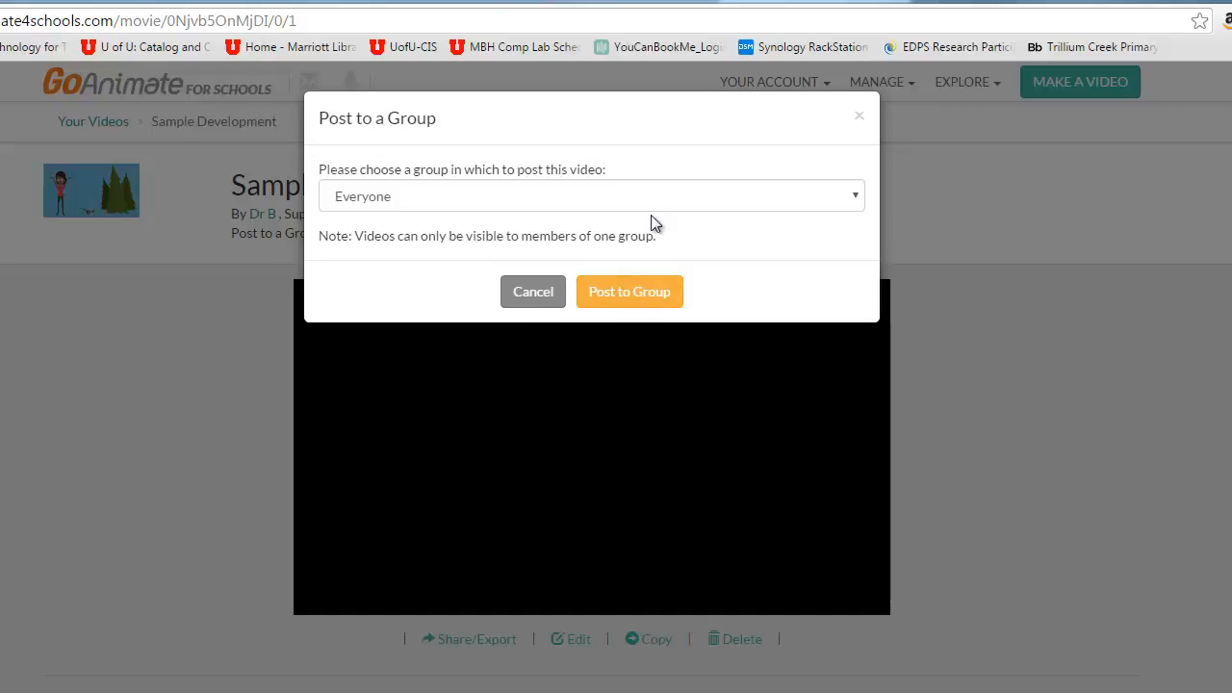
{"action": "left_click", "coordinate": [669, 190]}
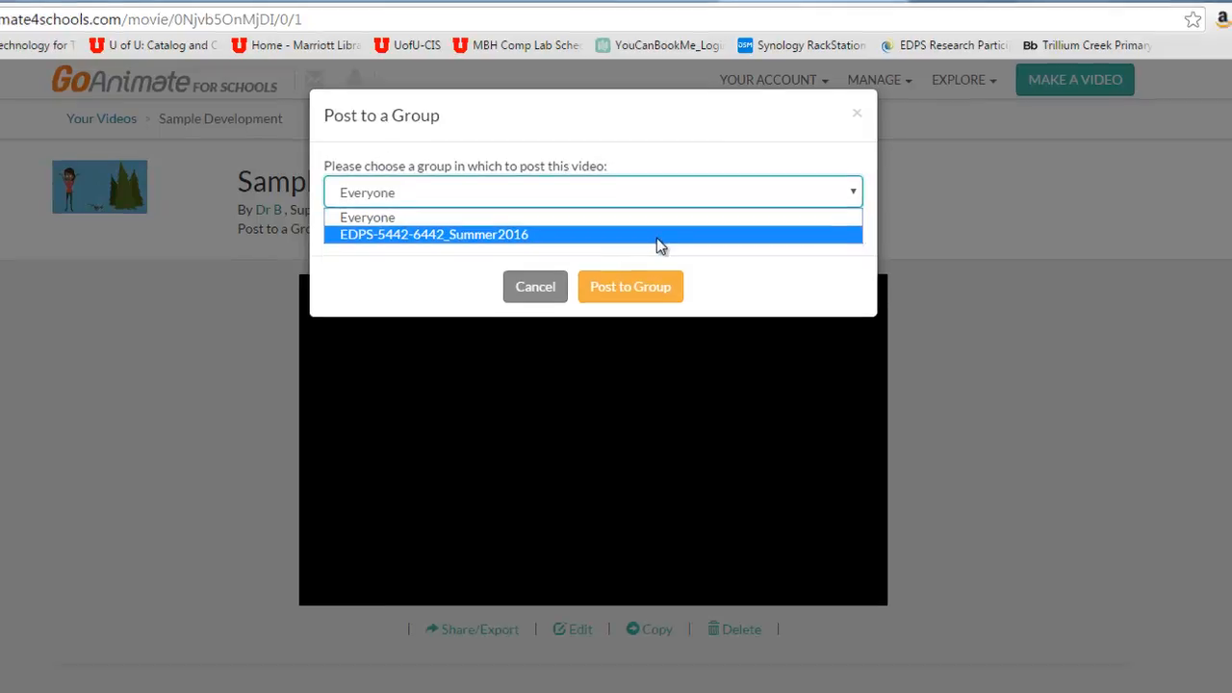